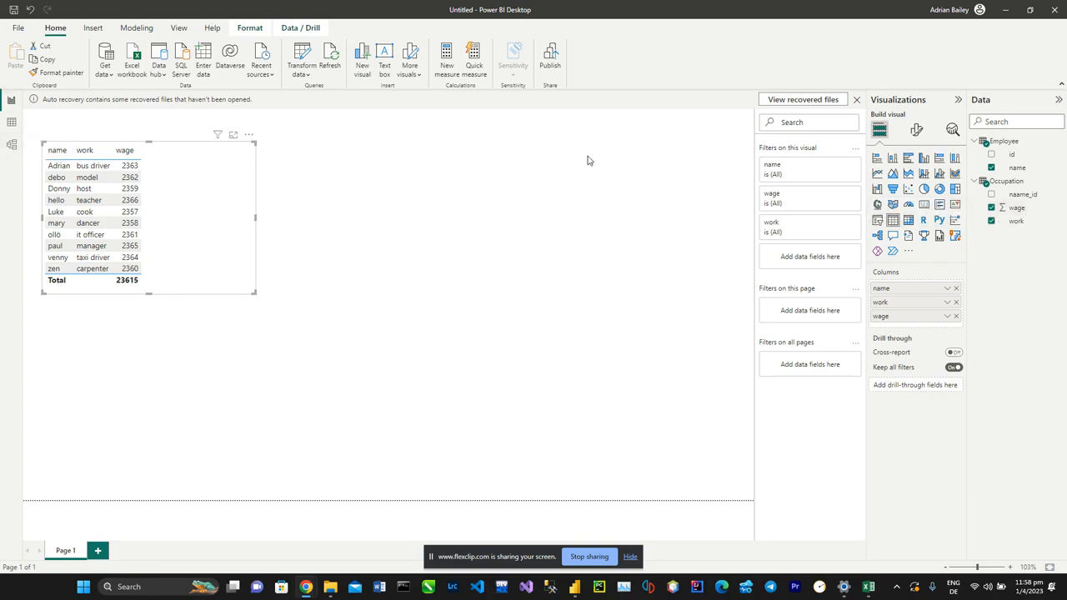
# Check the summarization setting of the wage column in the Occupation table's data
pyautogui.click(11, 123)
pyautogui.click(117, 136)
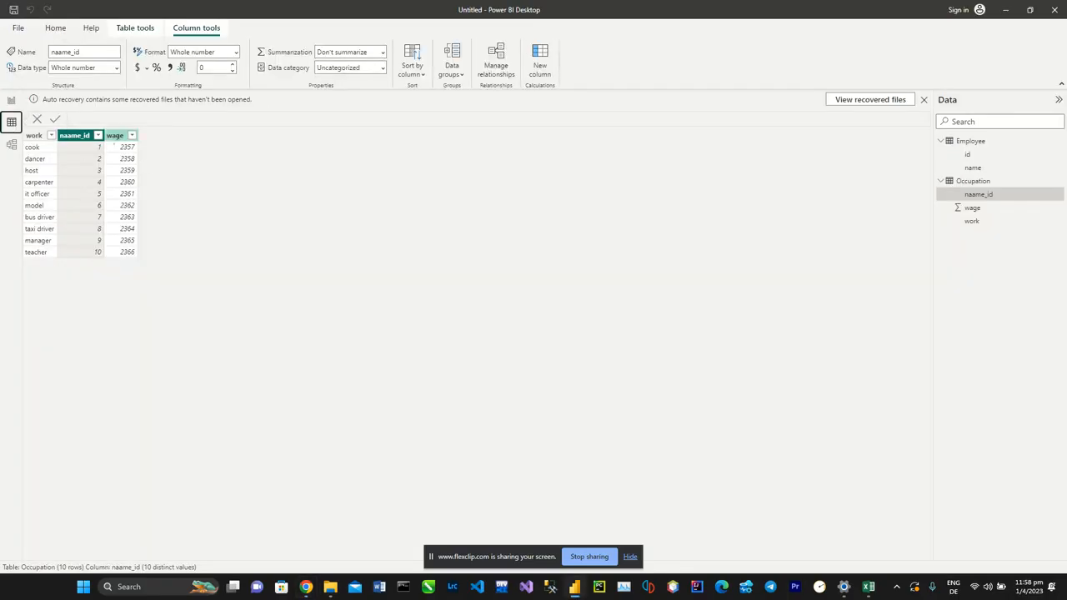
pyautogui.click(382, 52)
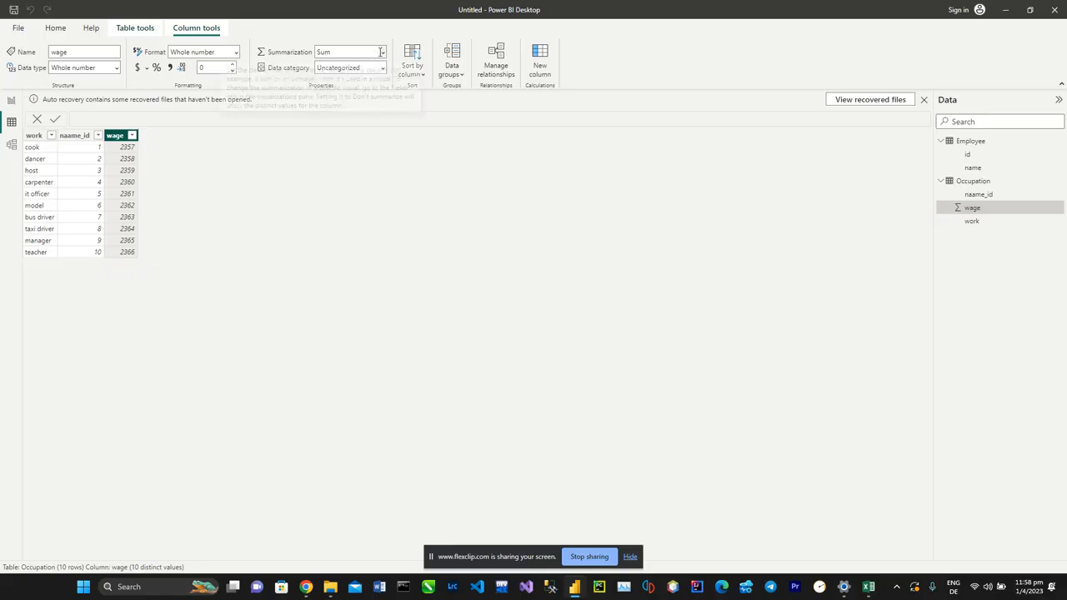
pyautogui.click(348, 65)
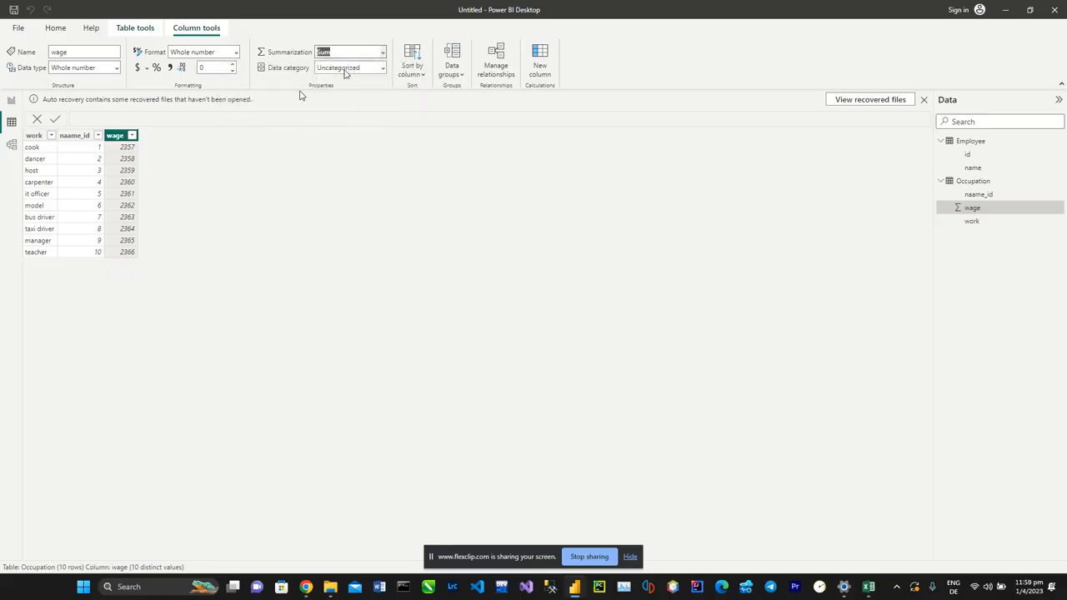
# Return to the report page and narrow the table visual to just past its wage column
pyautogui.click(11, 101)
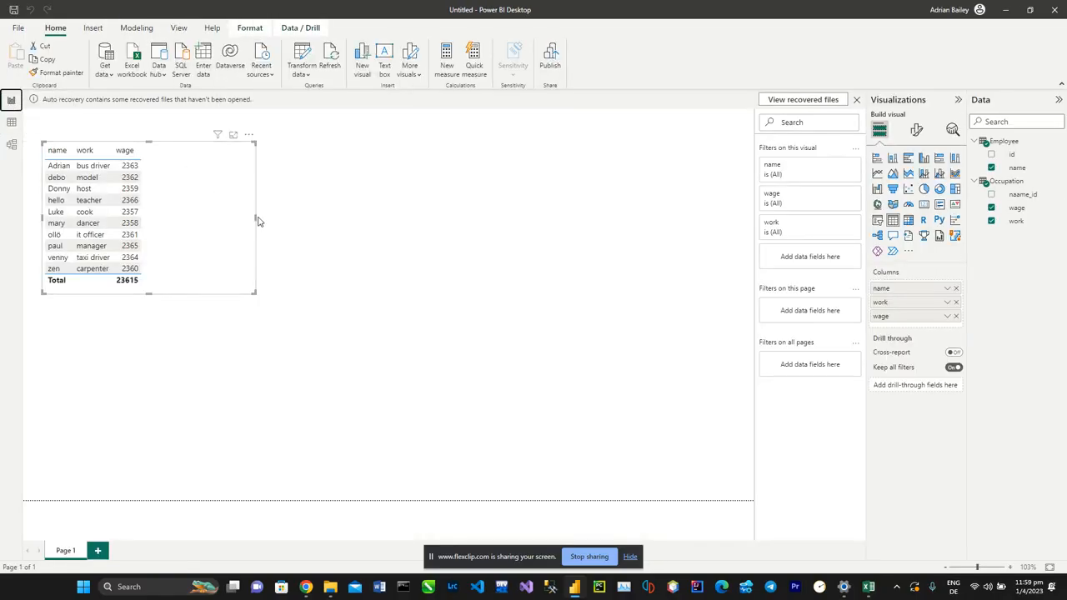
pyautogui.moveTo(255, 217); pyautogui.dragTo(168, 206)
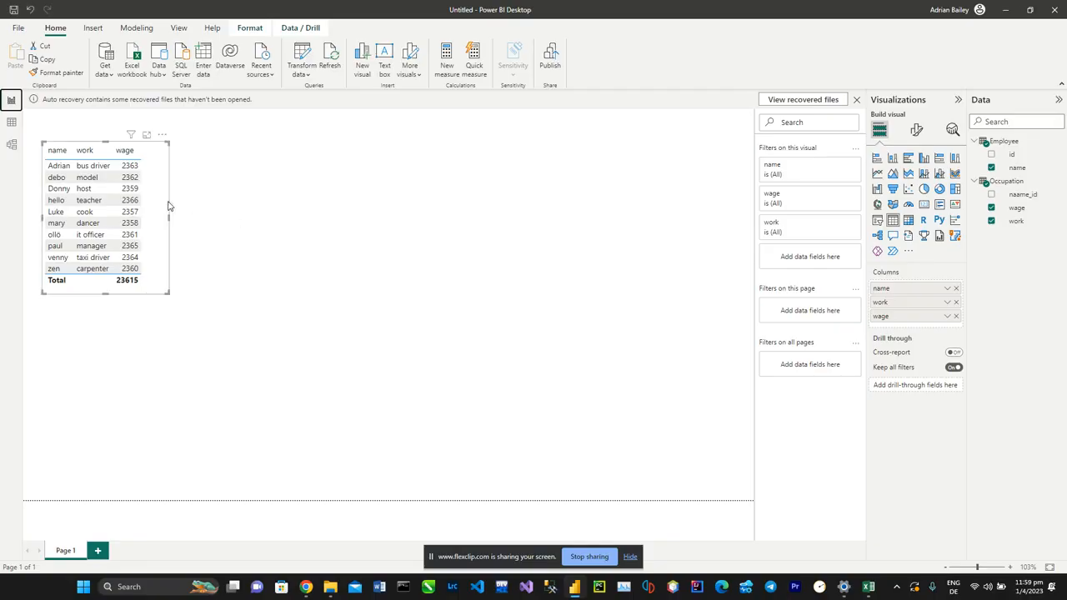
# Create a new measure in the Occupation table with a formula that sums Occupation[wage]
pyautogui.click(1015, 187)
pyautogui.rightClick(1017, 243)
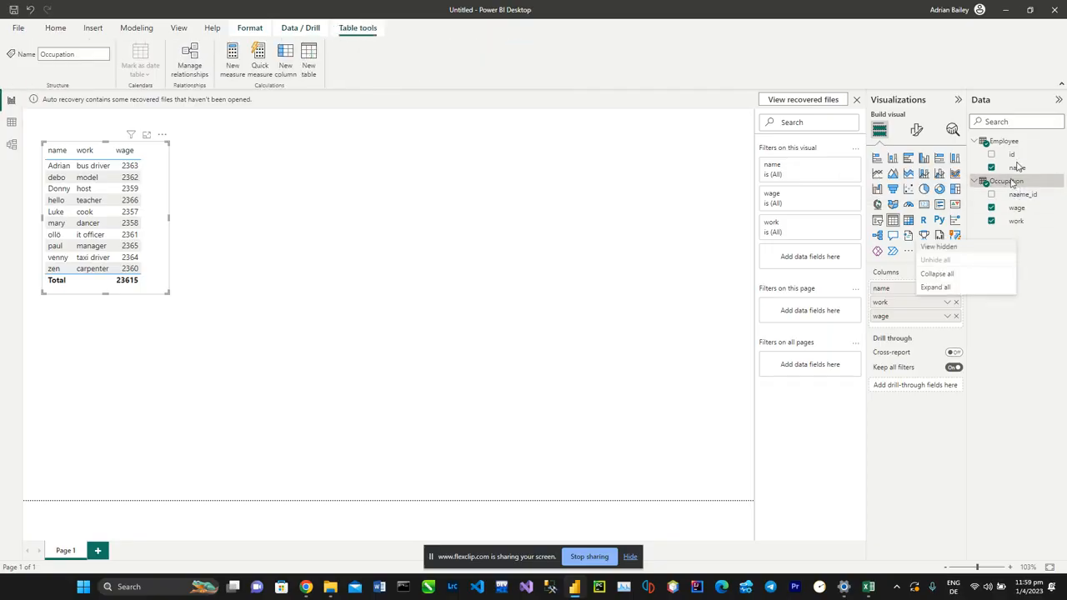
pyautogui.rightClick(1011, 182)
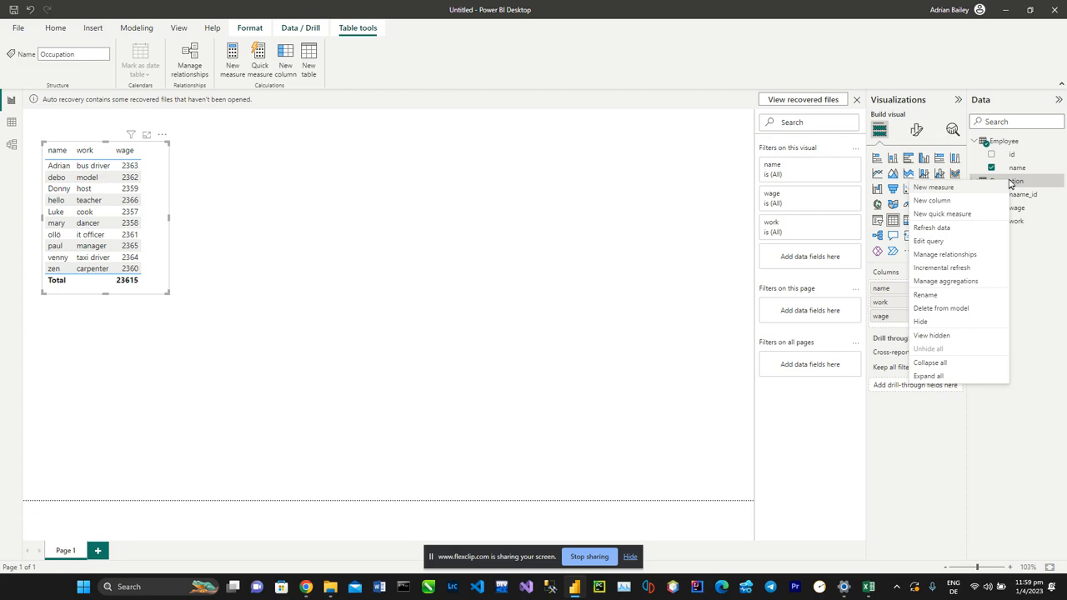
pyautogui.click(957, 188)
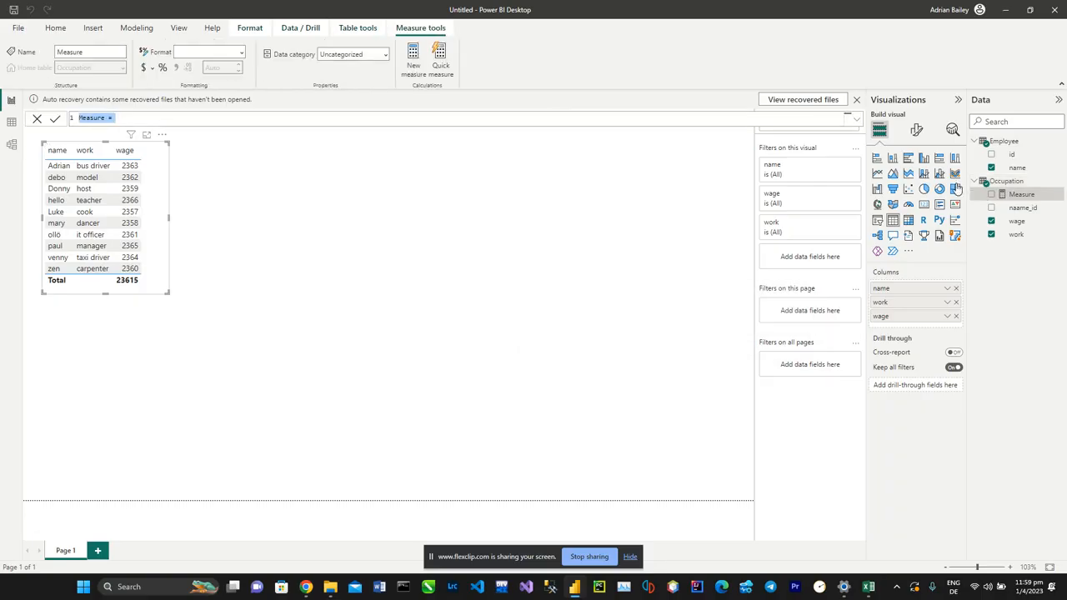
pyautogui.click(137, 118)
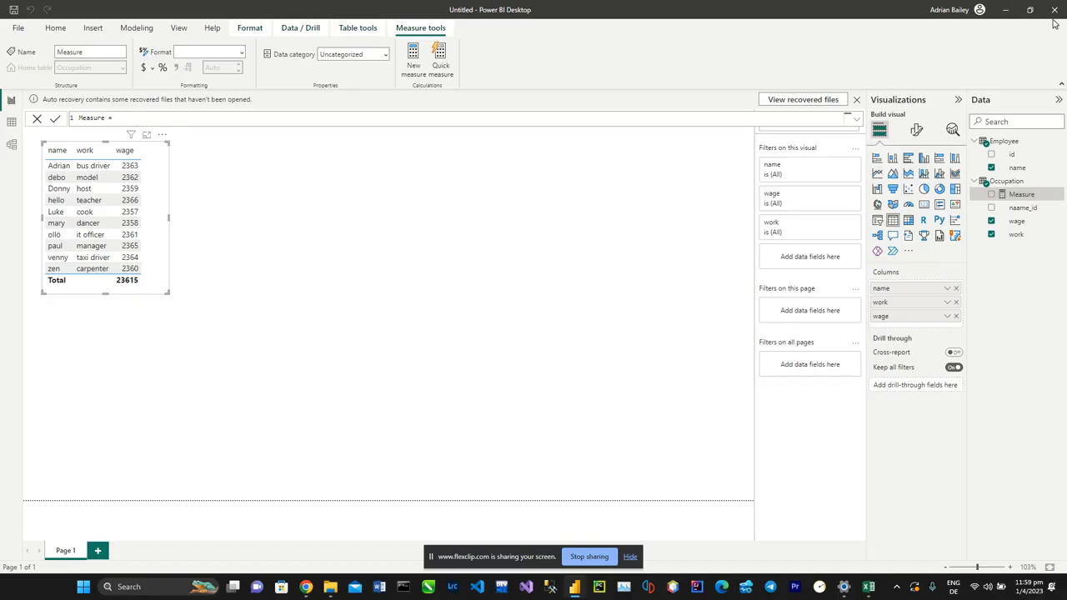
pyautogui.write('sum')
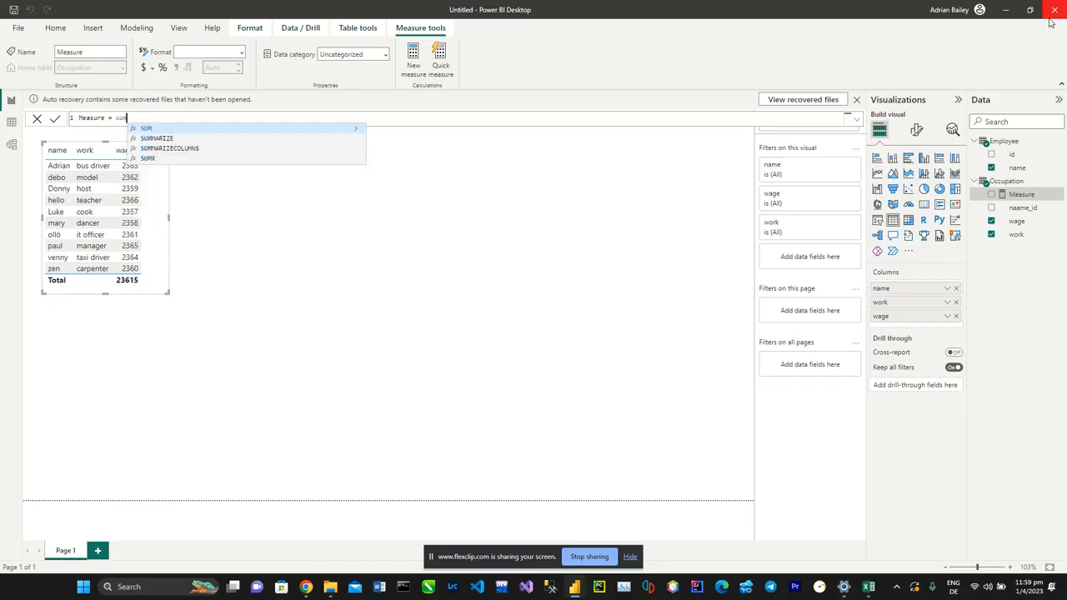
pyautogui.write('(')
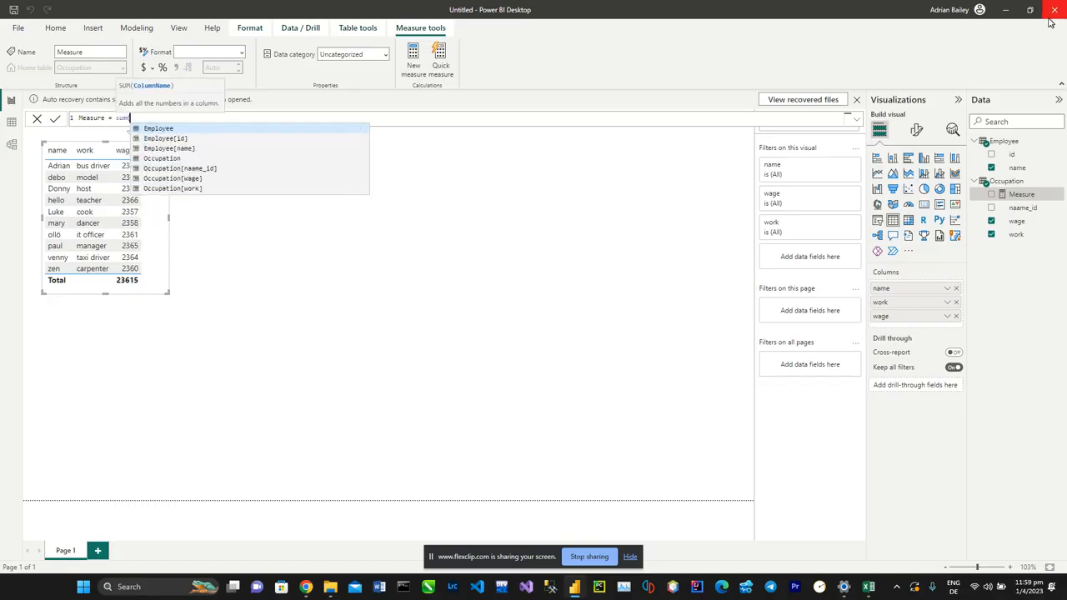
pyautogui.press('Down')
pyautogui.press('Down')
pyautogui.press('Down')
pyautogui.press('Down')
pyautogui.press('Down')
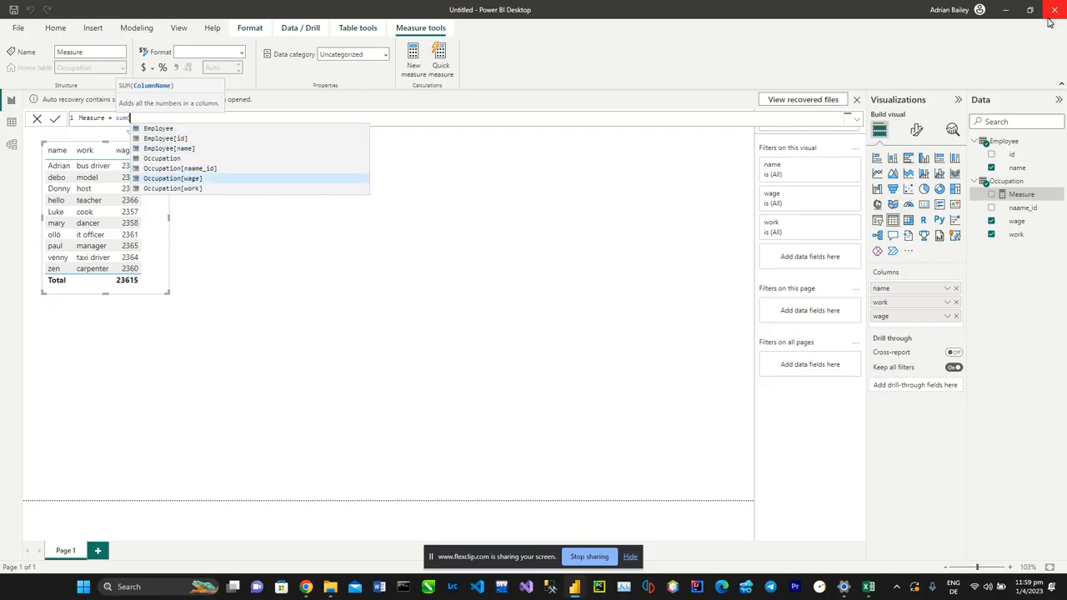
pyautogui.press('Tab')
pyautogui.write(')')
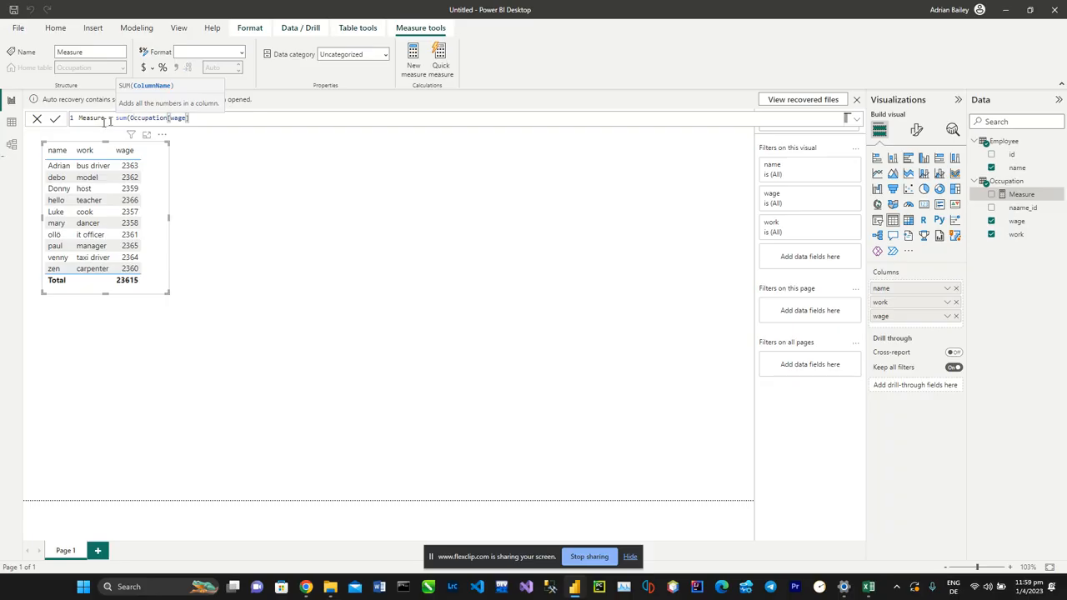
# Name the measure Total wage in its formula and commit it
pyautogui.moveTo(106, 118); pyautogui.dragTo(79, 118)
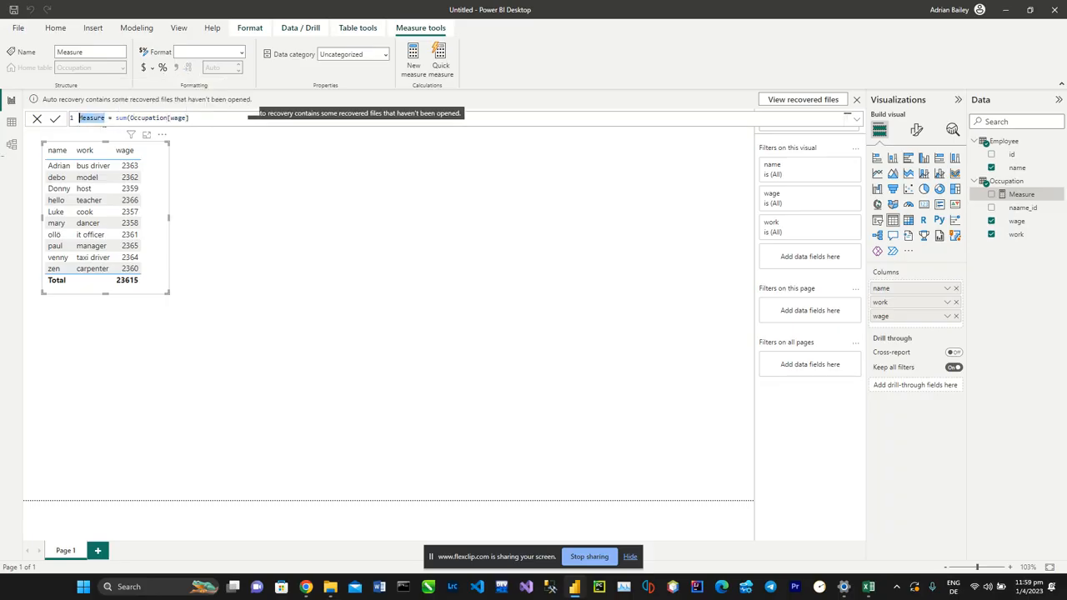
pyautogui.write('Total w')
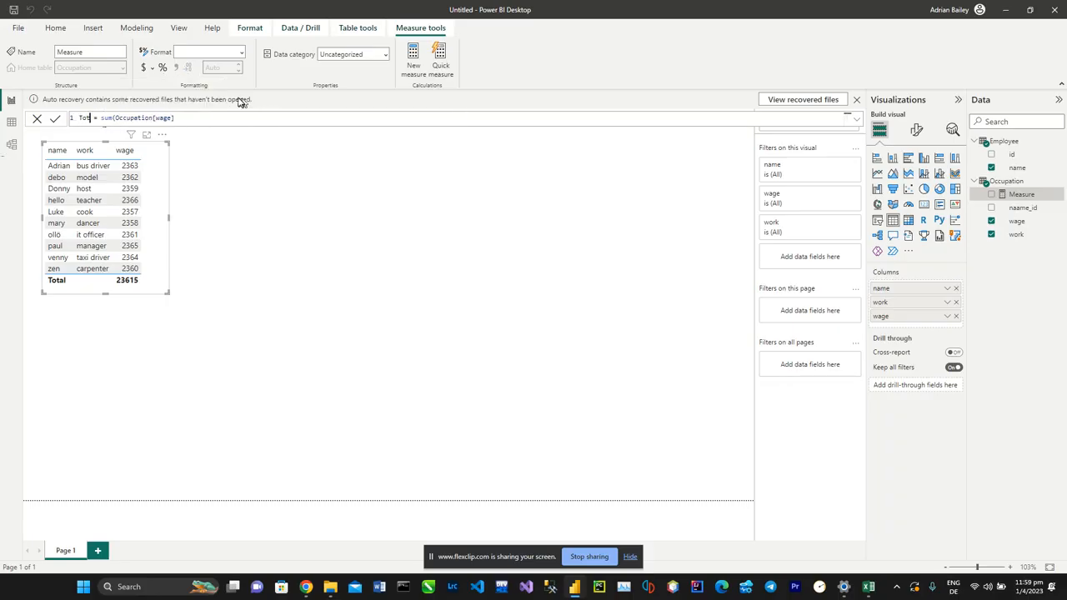
pyautogui.write('age')
pyautogui.click(56, 119)
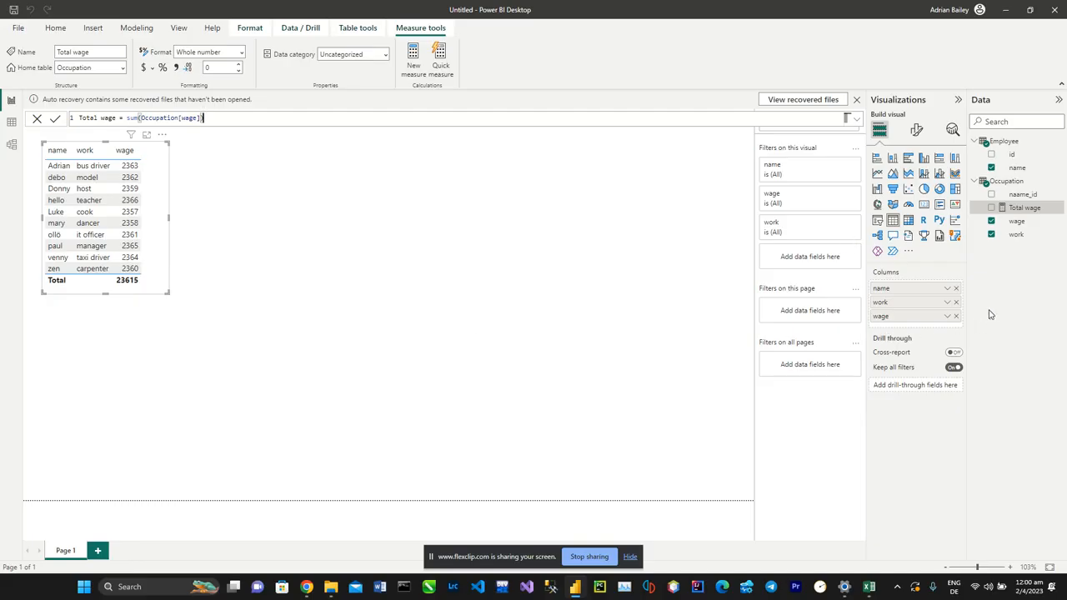
# Add the Total wage measure to the table visual and widen the visual to fit the new column
pyautogui.click(992, 209)
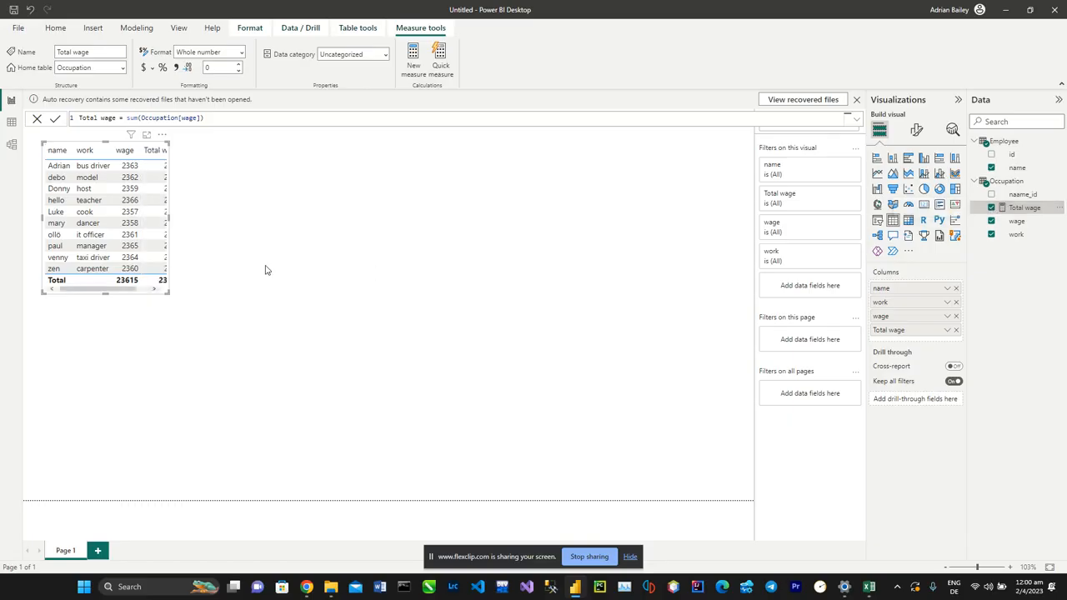
pyautogui.moveTo(169, 215); pyautogui.dragTo(222, 218)
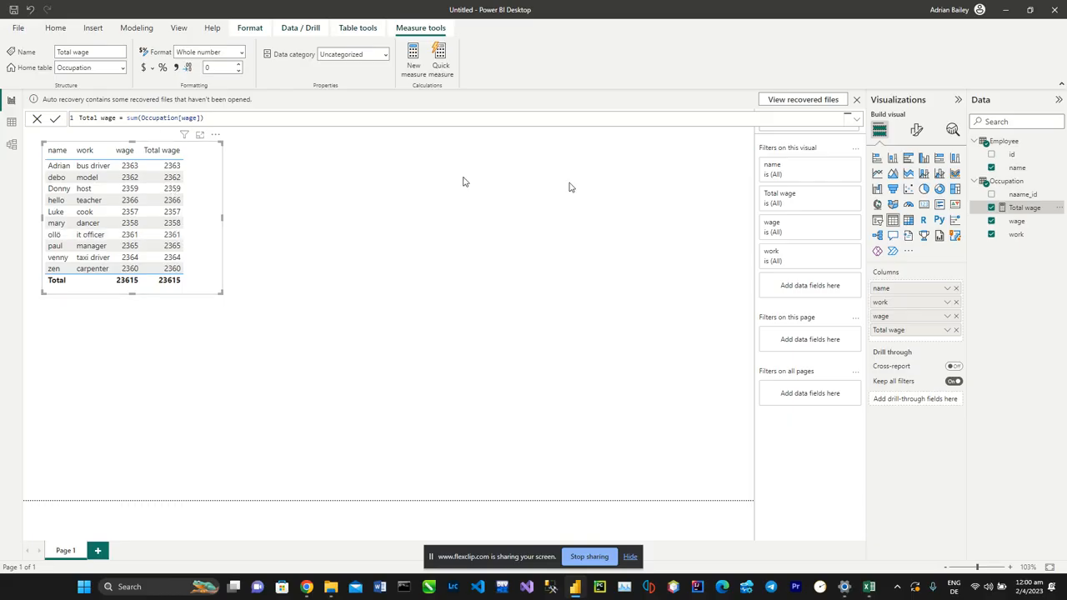
# Create another measure in the Occupation table and name it Count of wages in its formula
pyautogui.rightClick(1012, 181)
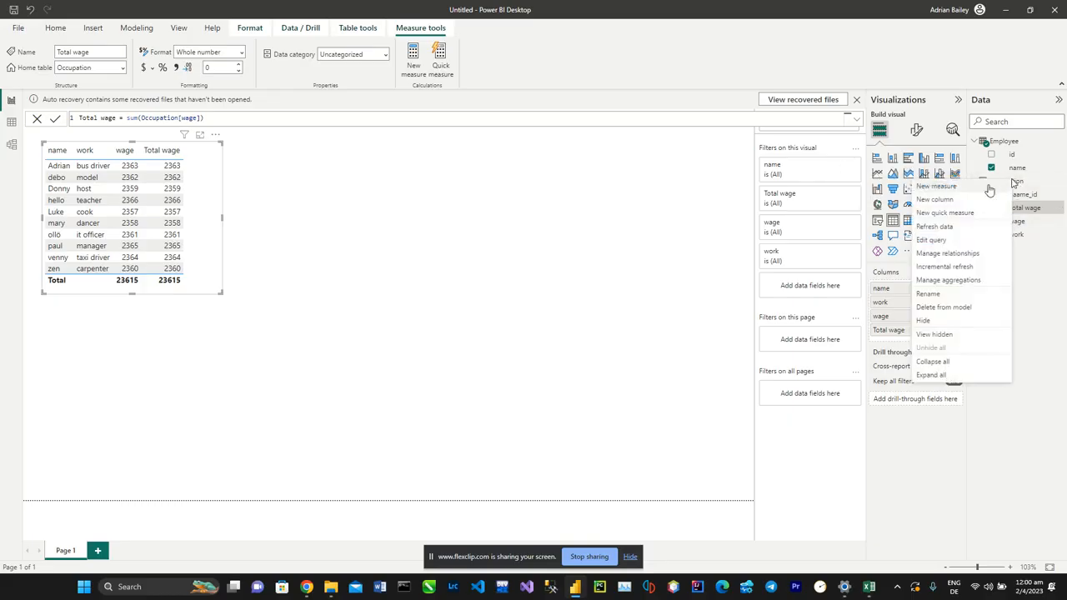
pyautogui.click(974, 195)
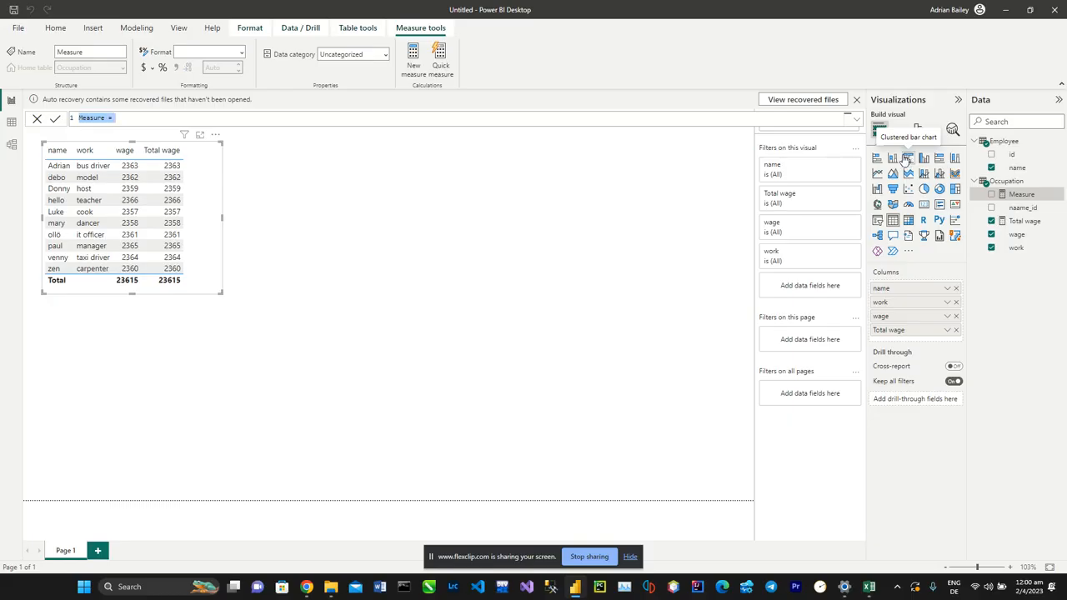
pyautogui.press('Right')
pyautogui.press('Left')
pyautogui.press('Left')
pyautogui.press('BackSpace')
pyautogui.press('BackSpace')
pyautogui.press('BackSpace')
pyautogui.press('BackSpace')
pyautogui.press('BackSpace')
pyautogui.press('BackSpace')
pyautogui.press('BackSpace')
pyautogui.write('Count of wages')
# Begin the new measure's expression with the DISTINCTCOUNT function
pyautogui.write('dis')
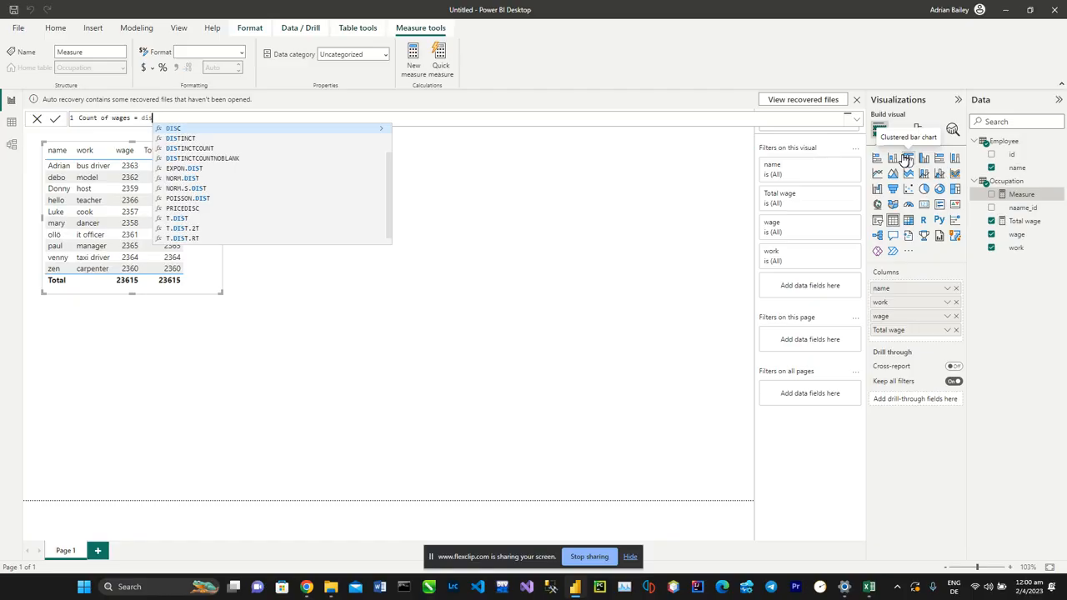
pyautogui.press('Down')
pyautogui.press('Down')
pyautogui.press('Tab')
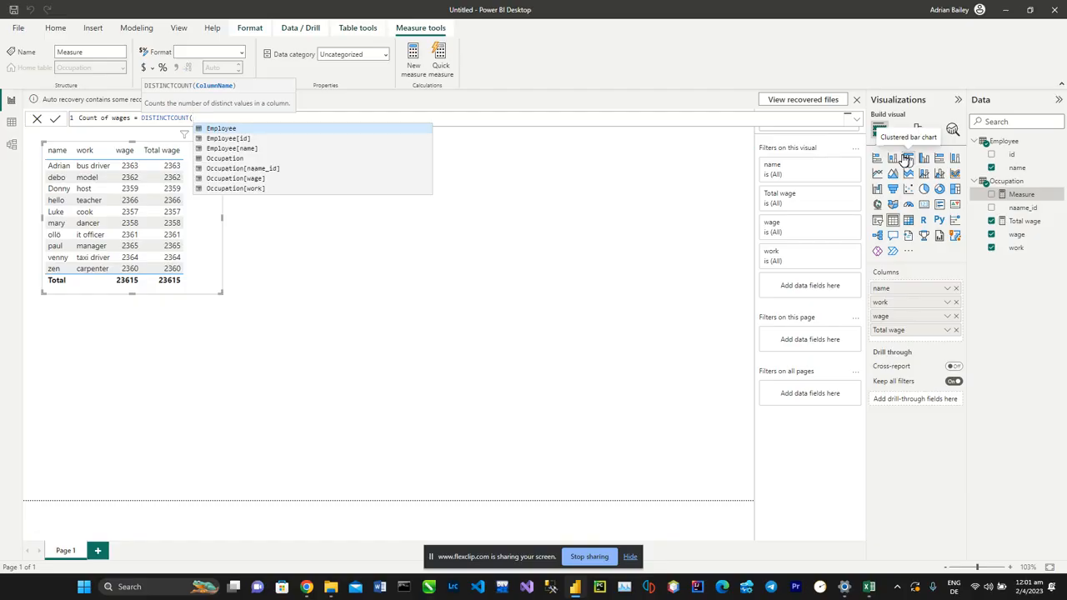
# Change the measure's name in the formula to Count of Employees
pyautogui.press('Left')
pyautogui.press('Left')
pyautogui.press('Left')
pyautogui.press('Left')
pyautogui.press('Left')
pyautogui.press('Left')
pyautogui.press('Left')
pyautogui.press('Left')
pyautogui.press('Left')
pyautogui.press('Left')
pyautogui.press('Left')
pyautogui.press('Left')
pyautogui.press('Left')
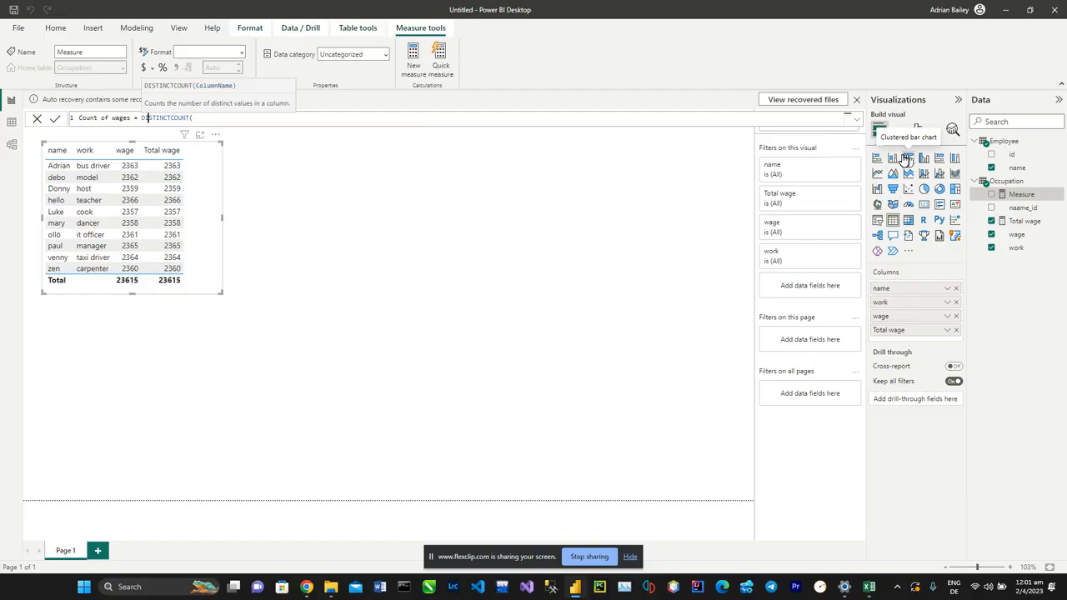
pyautogui.press('Left')
pyautogui.press('Left')
pyautogui.press('BackSpace')
pyautogui.press('BackSpace')
pyautogui.press('BackSpace')
pyautogui.press('BackSpace')
pyautogui.press('BackSpace')
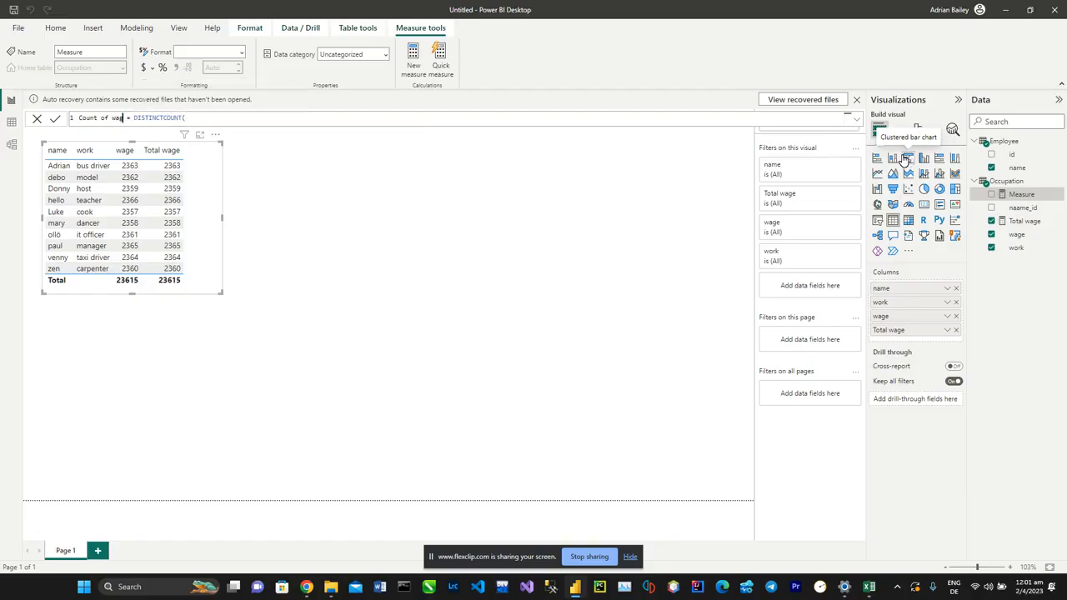
pyautogui.write('Employees')
# Complete the DISTINCTCOUNT expression with the Employee[name] column and commit the measure
pyautogui.press('Right')
pyautogui.press('Right')
pyautogui.press('Right')
pyautogui.press('Right')
pyautogui.press('Right')
pyautogui.press('Right')
pyautogui.press('Right')
pyautogui.press('Right')
pyautogui.press('Right')
pyautogui.press('Right')
pyautogui.press('Right')
pyautogui.press('Right')
pyautogui.press('Right')
pyautogui.press('Right')
pyautogui.press('Right')
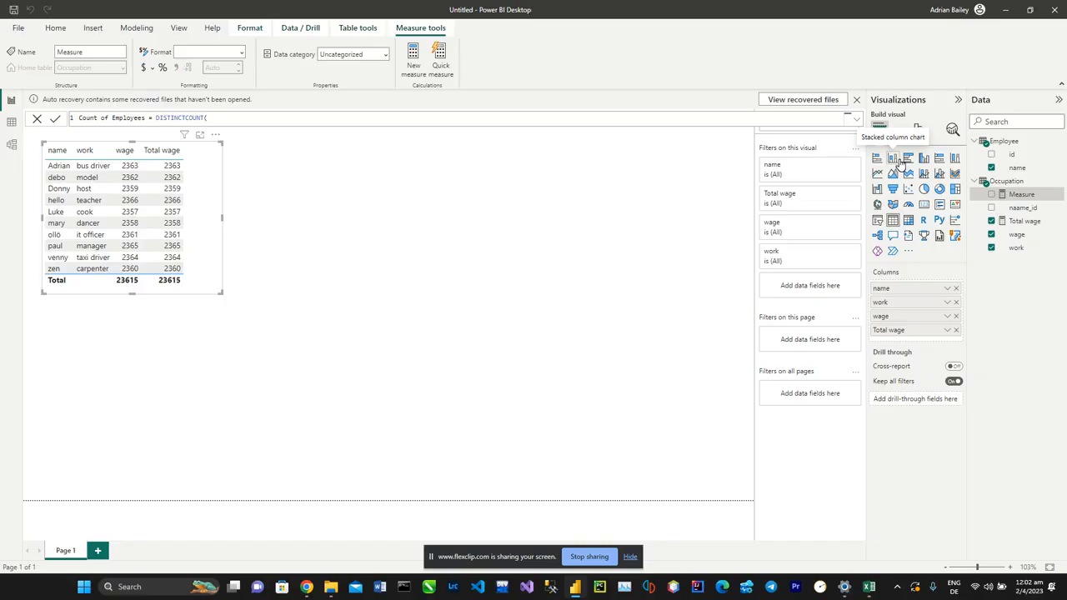
pyautogui.write('e')
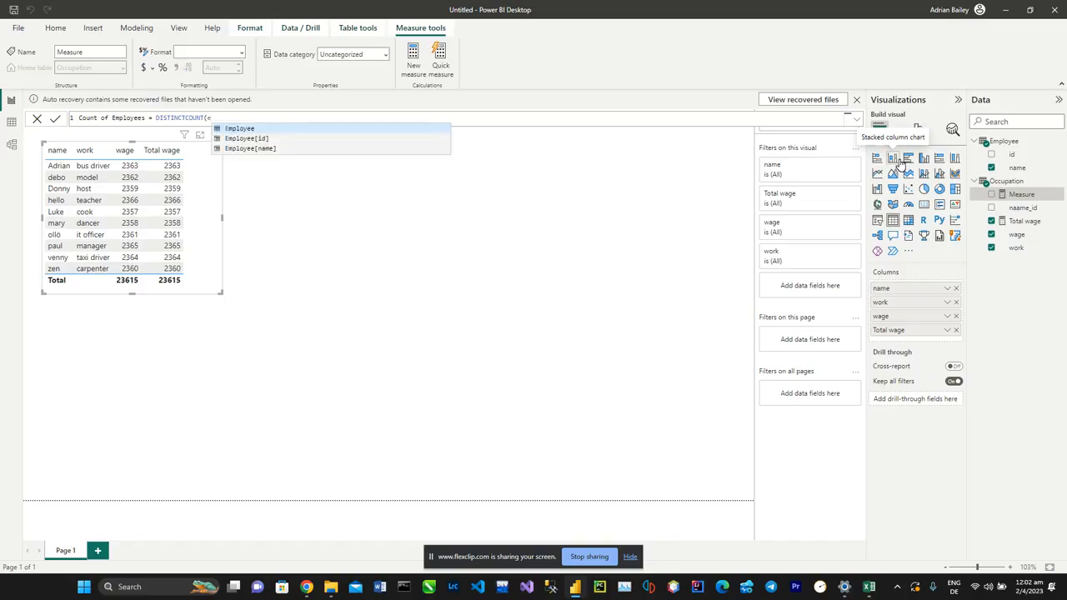
pyautogui.press('Down')
pyautogui.press('Down')
pyautogui.press('Tab')
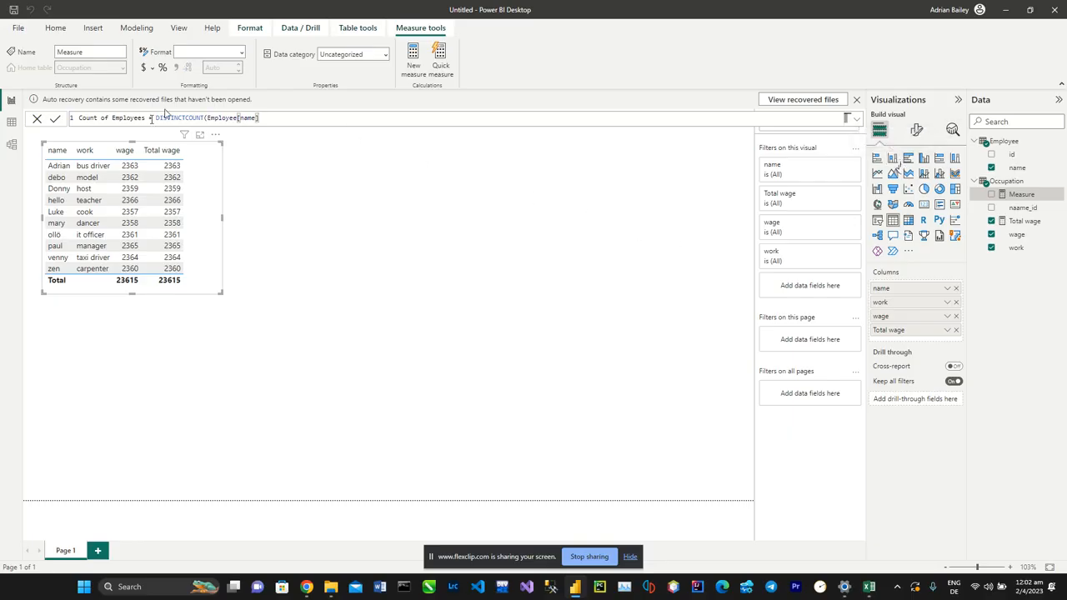
pyautogui.click(54, 121)
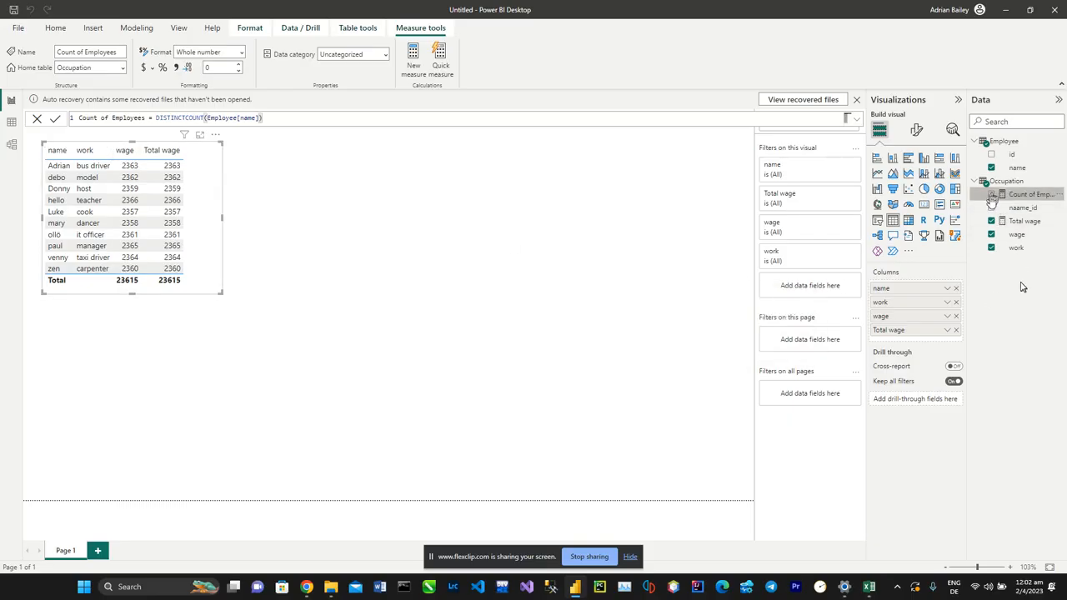
# Add the Count of Employees measure to the table visual, widen the visual to fit it, and deselect it
pyautogui.click(991, 195)
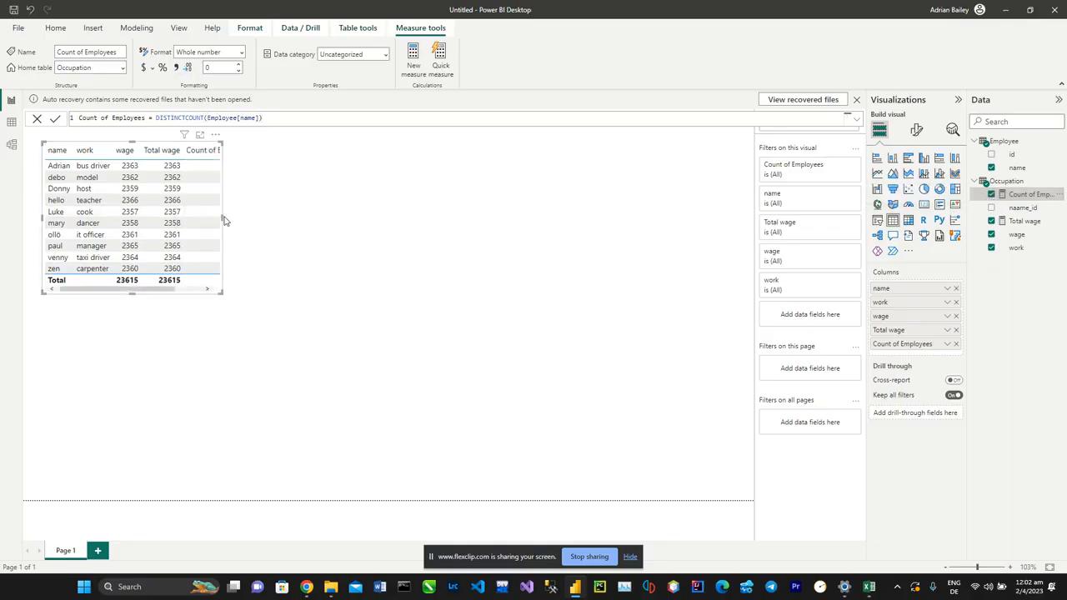
pyautogui.moveTo(222, 217); pyautogui.dragTo(296, 218)
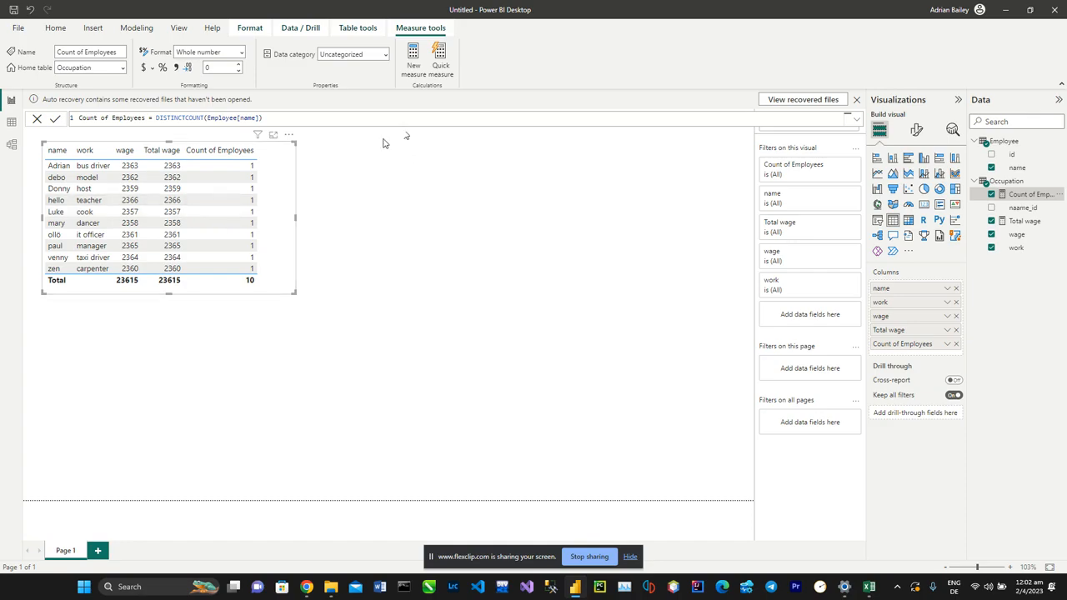
pyautogui.click(413, 175)
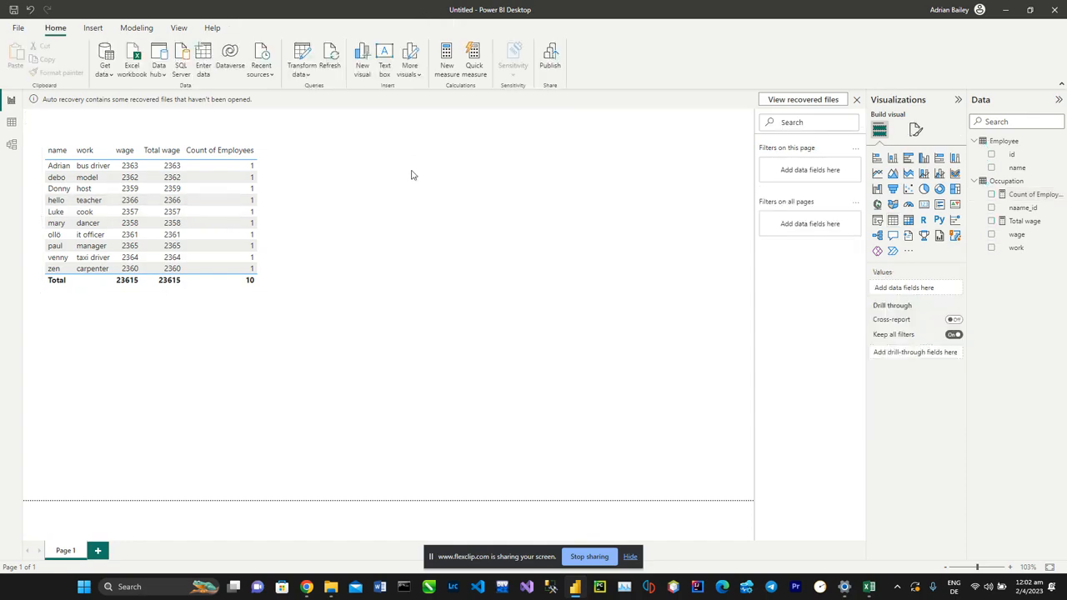
# Start a new quick measure, expand the Occupation table's fields, and open the choice of calculations
pyautogui.click(472, 60)
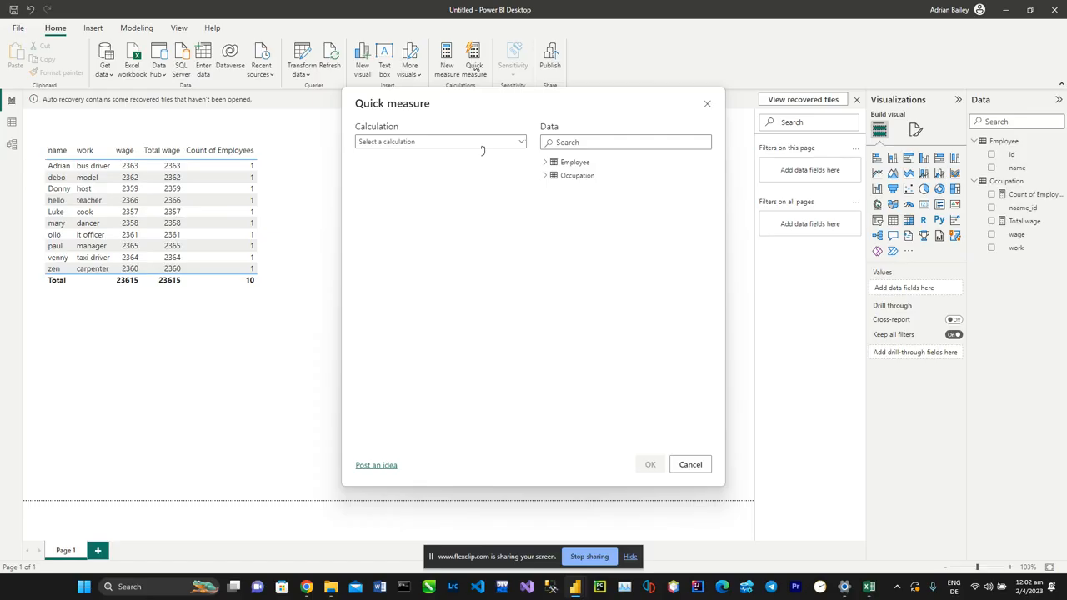
pyautogui.click(543, 177)
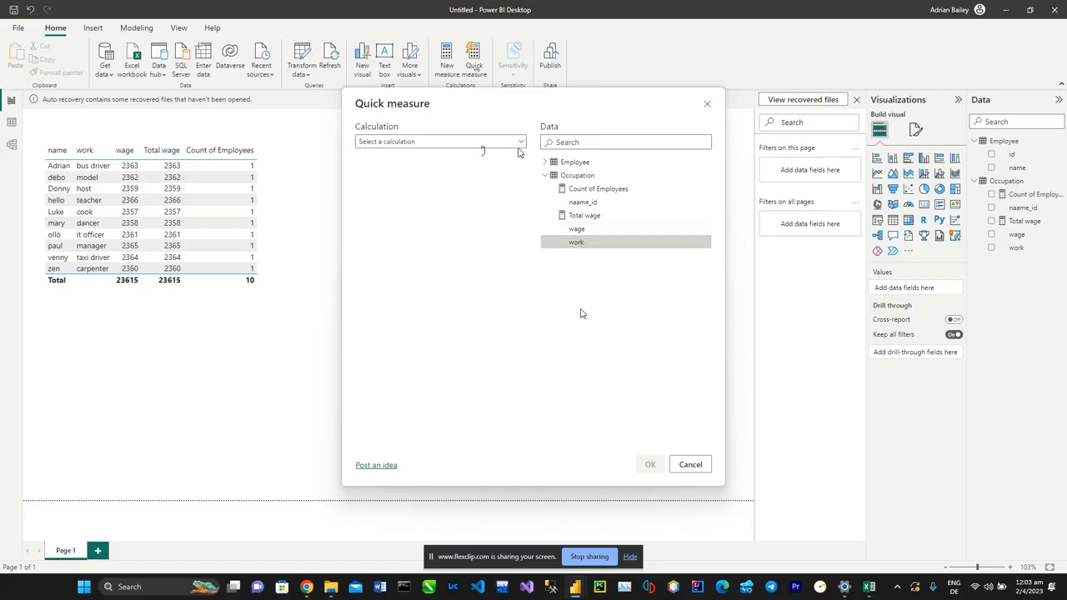
pyautogui.click(515, 143)
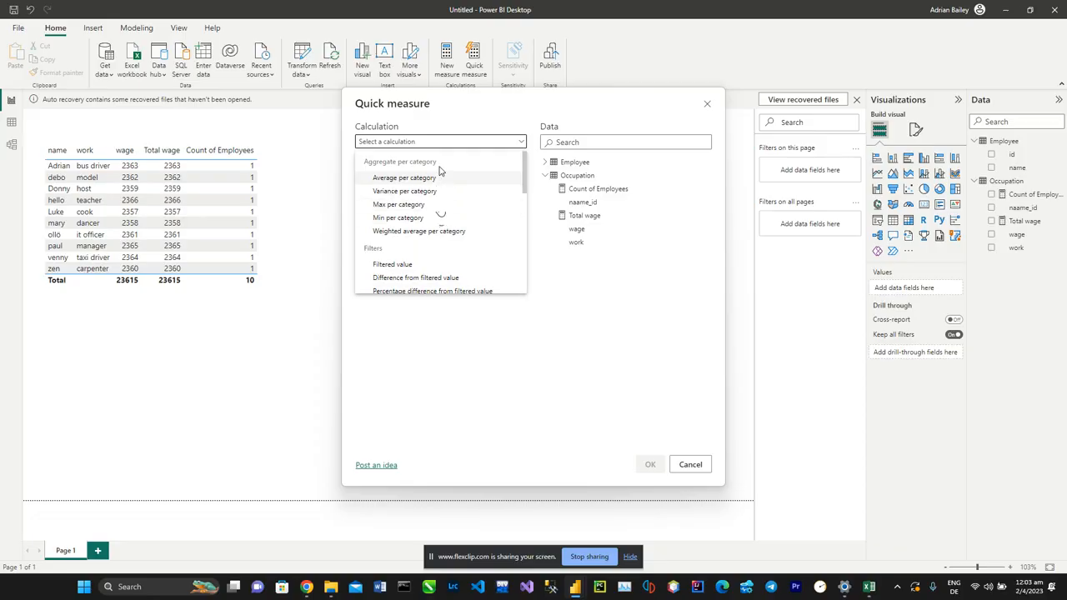
# Examine the available quick measure calculations, from category aggregates and filters to time intelligence, totals, mathematical and text operations
pyautogui.scroll(-3, 436, 172)
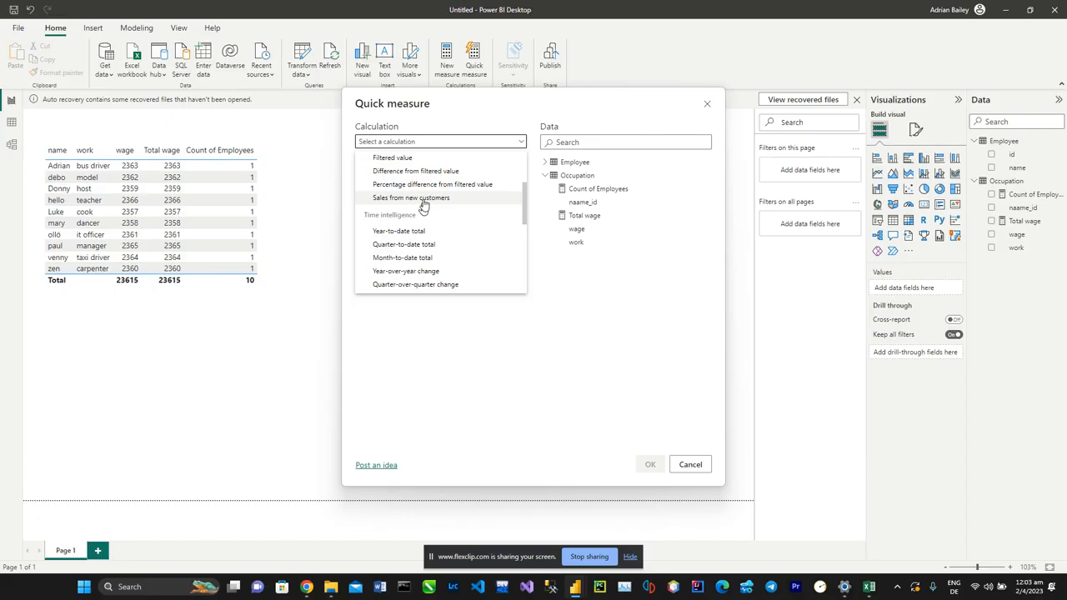
pyautogui.scroll(-1, 419, 213)
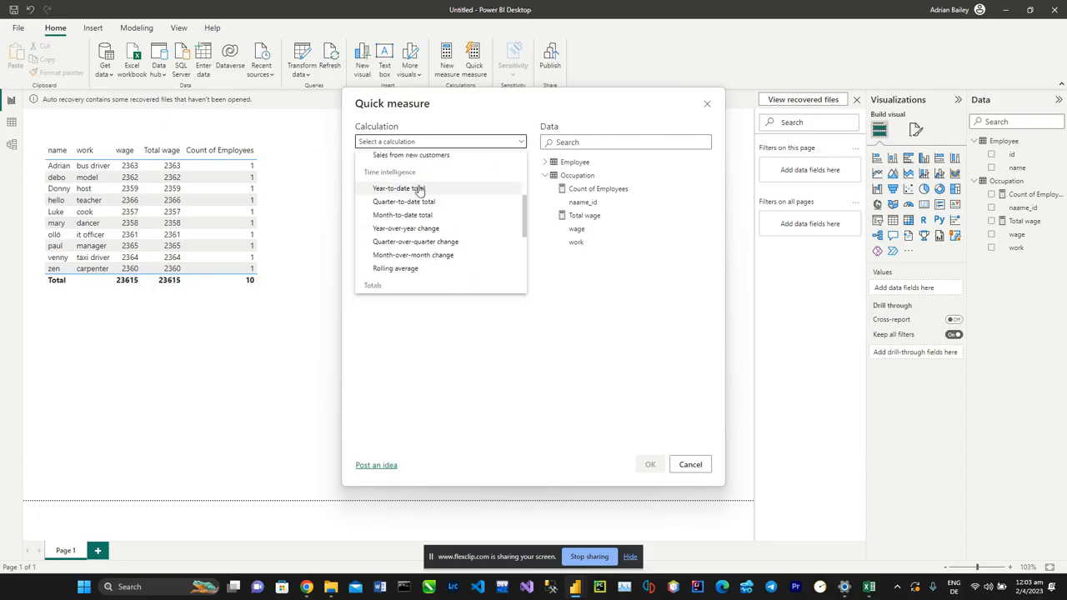
pyautogui.scroll(-3, 418, 193)
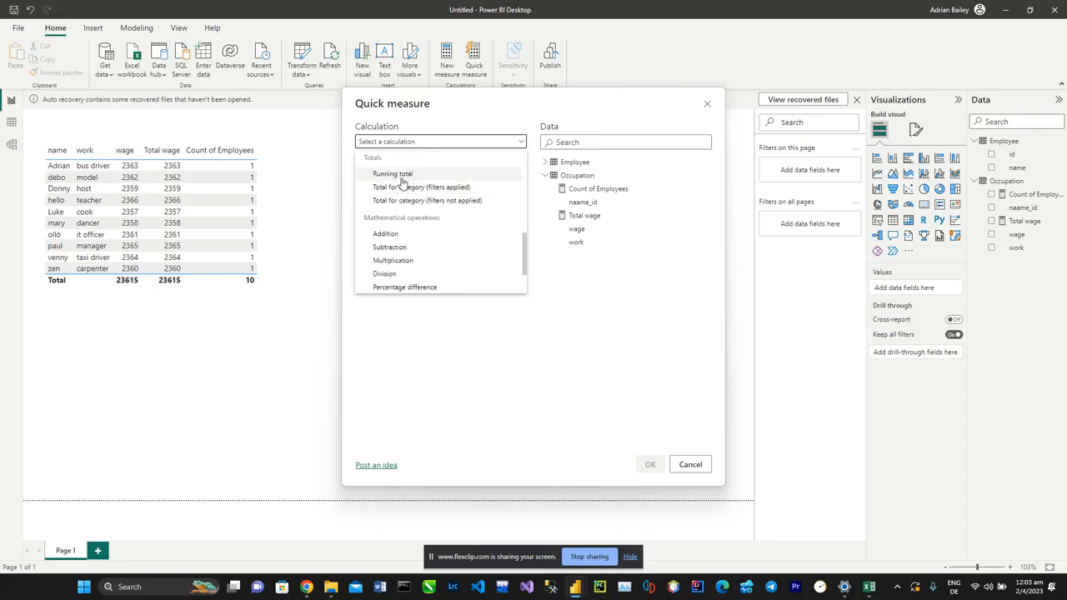
pyautogui.scroll(-1, 403, 182)
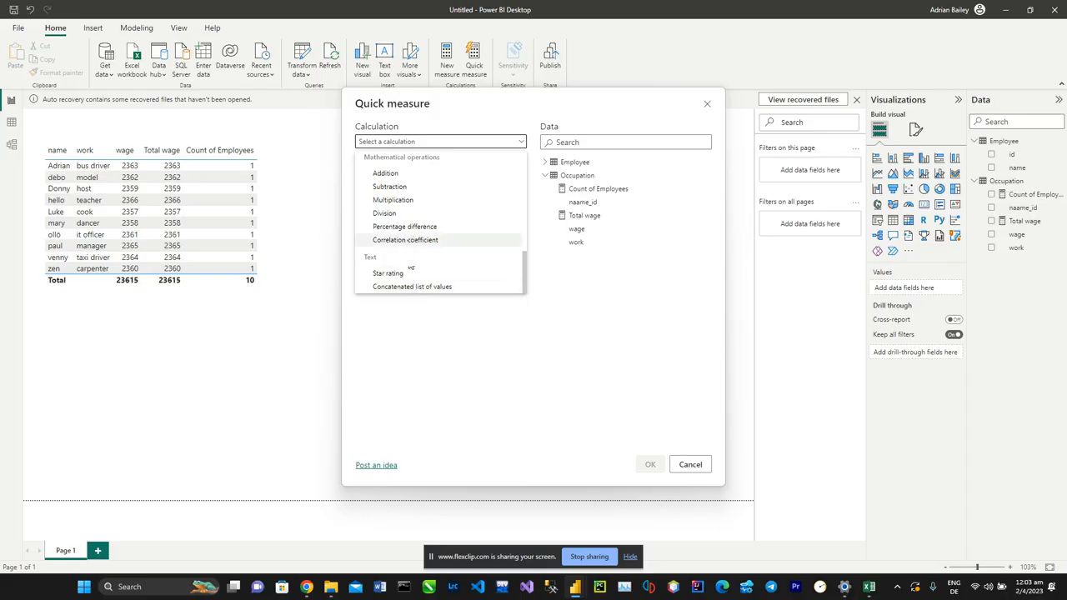
pyautogui.scroll(1, 408, 244)
pyautogui.scroll(1, 407, 244)
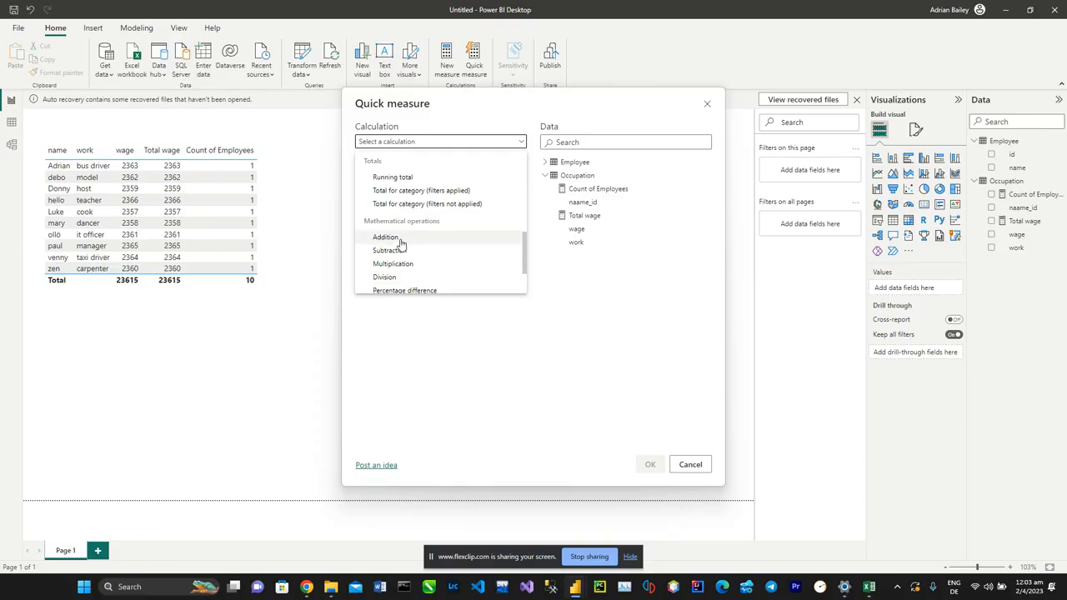
pyautogui.scroll(1, 401, 242)
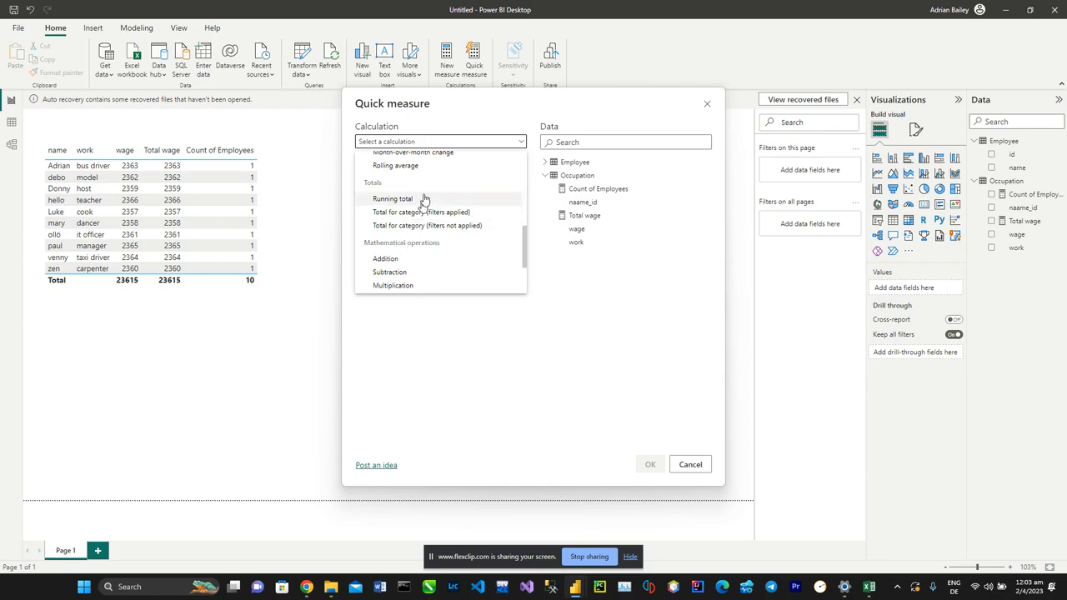
pyautogui.scroll(2, 406, 235)
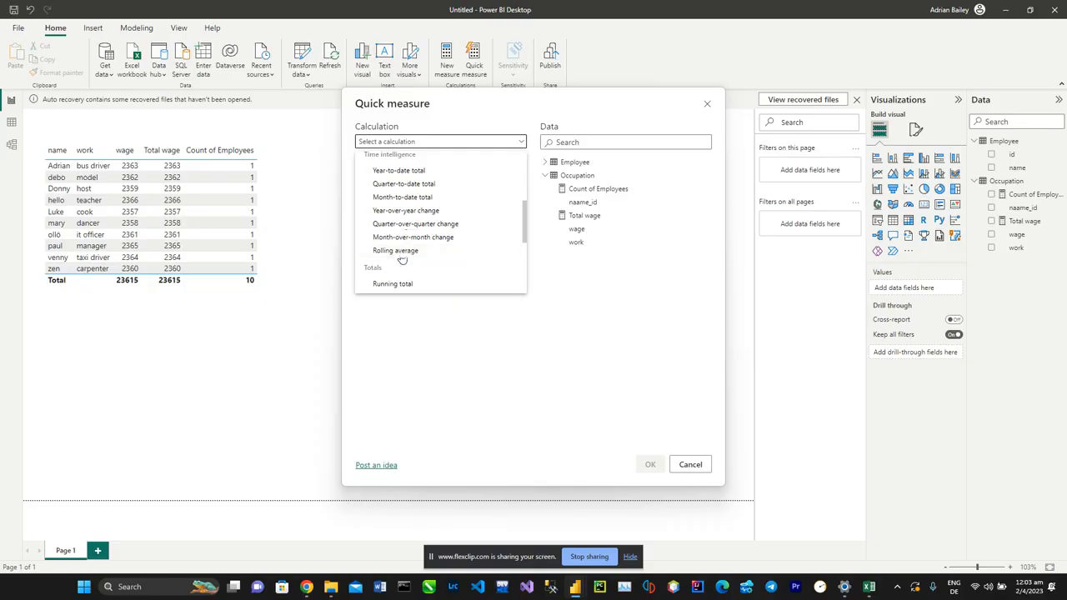
pyautogui.scroll(2, 408, 248)
pyautogui.scroll(1, 409, 246)
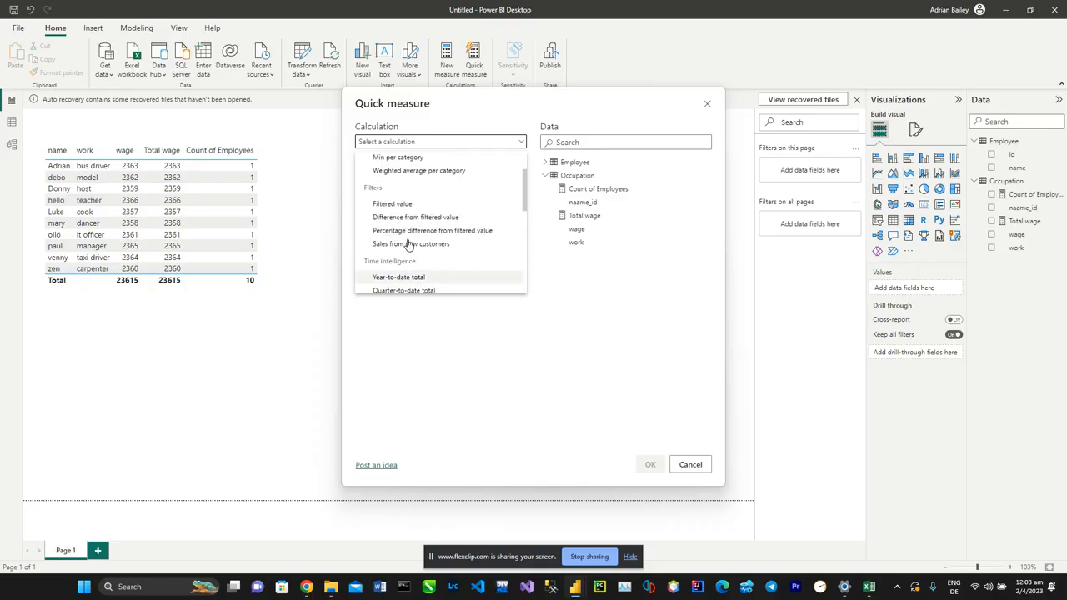
pyautogui.scroll(3, 408, 244)
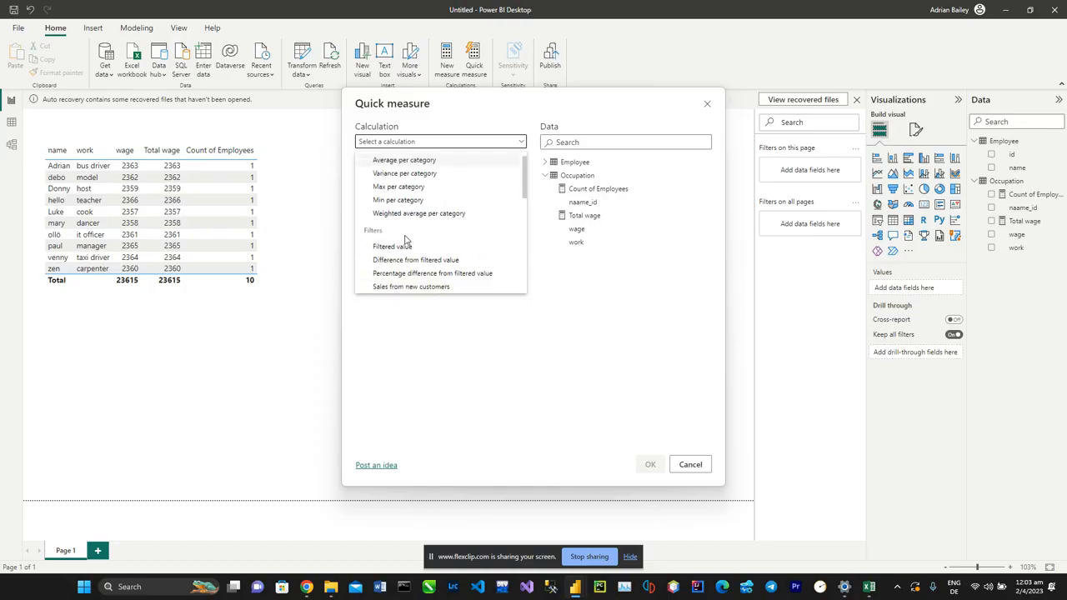
# Choose the Max per category calculation and assign the Occupation table's work field as its category
pyautogui.click(406, 187)
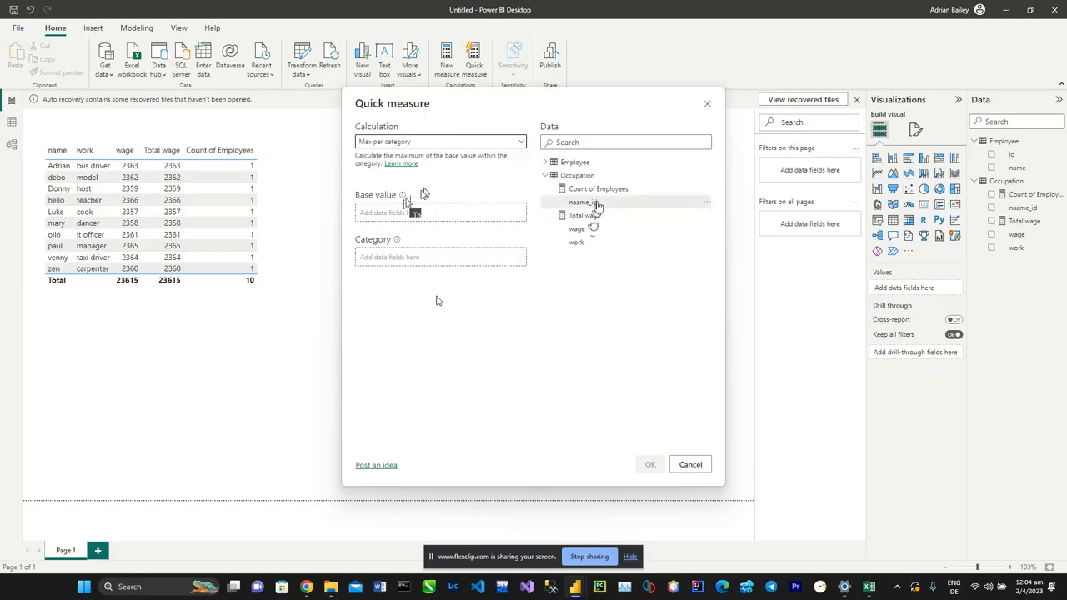
pyautogui.click(586, 245)
pyautogui.moveTo(586, 244); pyautogui.dragTo(464, 259)
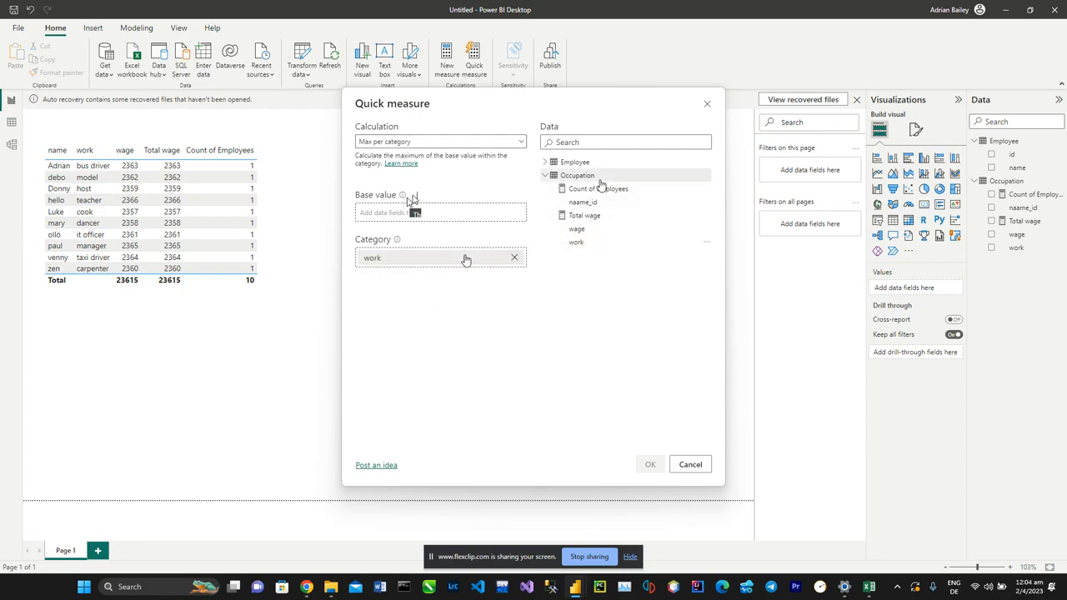
# Try the wage field summarized as Sum for the quick measure's base value and remove it again
pyautogui.moveTo(579, 231); pyautogui.dragTo(435, 218)
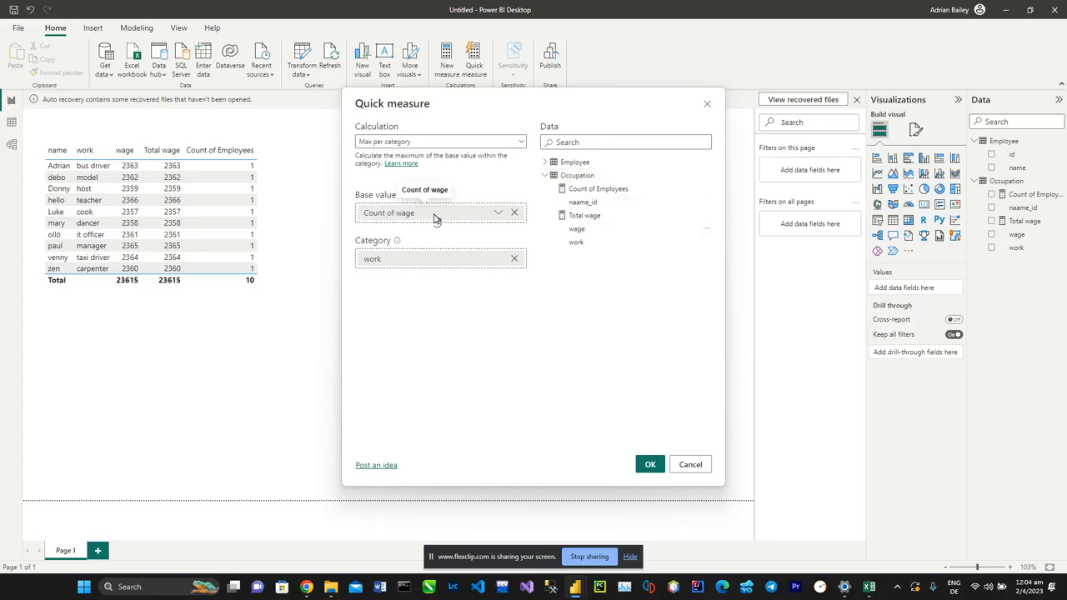
pyautogui.click(496, 214)
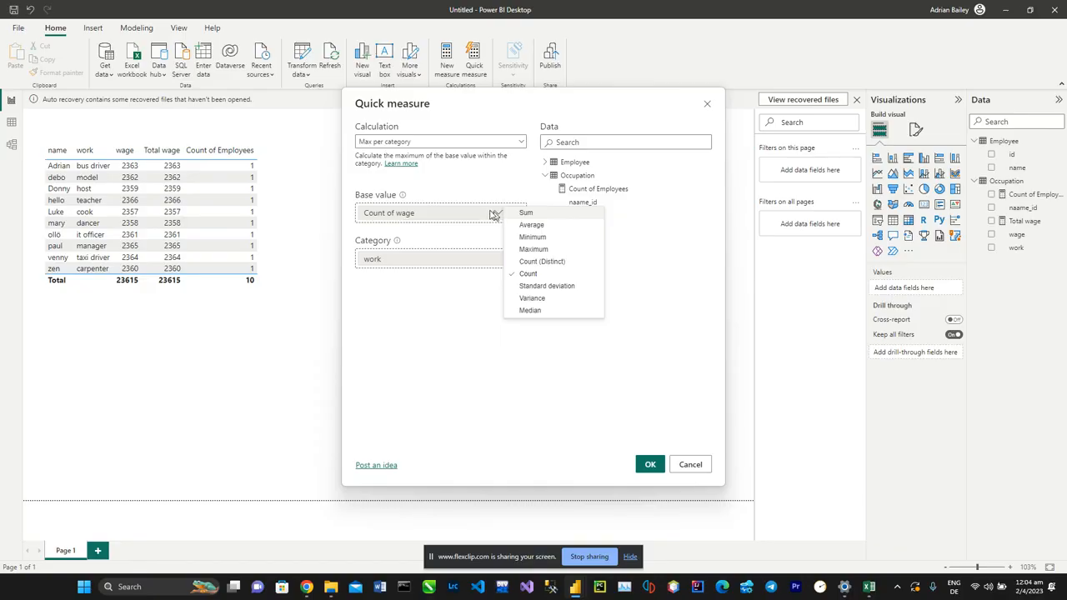
pyautogui.click(557, 214)
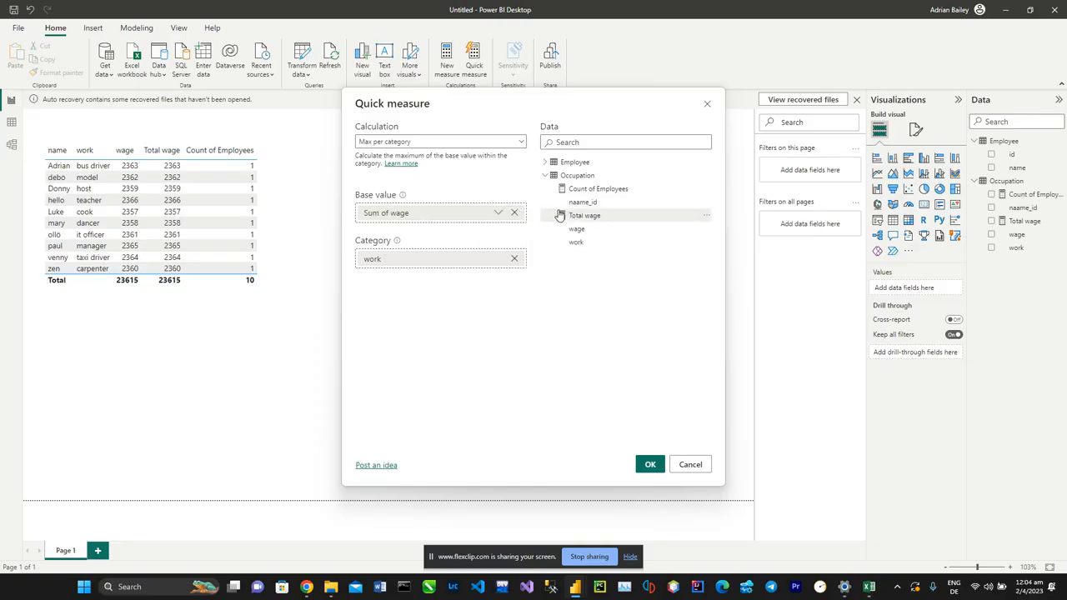
pyautogui.click(498, 214)
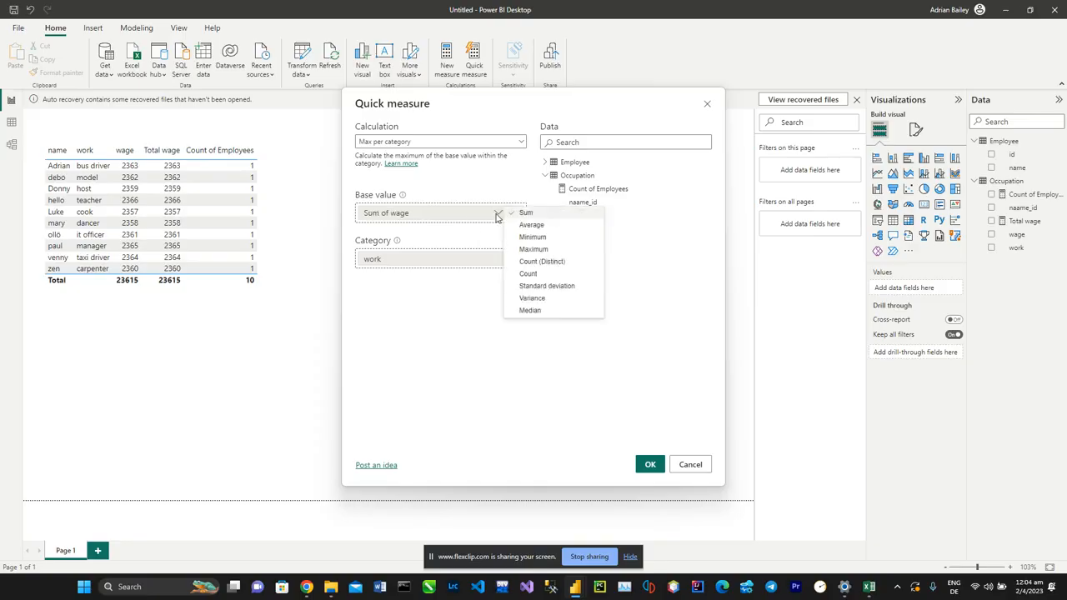
pyautogui.click(498, 214)
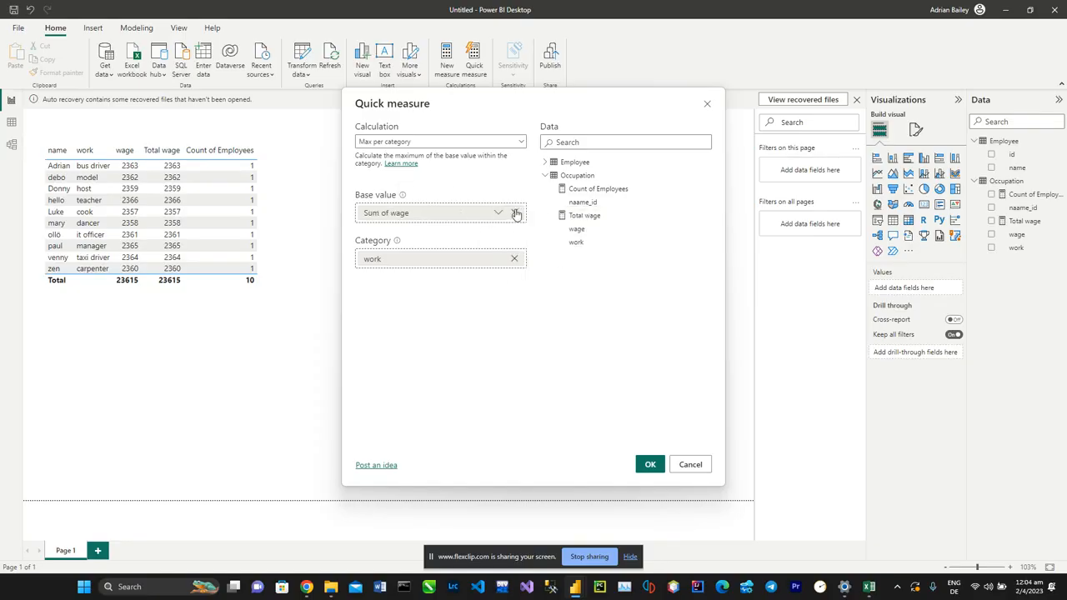
pyautogui.click(514, 213)
# Assign the Total wage measure as the base value and create the quick measure
pyautogui.moveTo(581, 219); pyautogui.dragTo(436, 221)
pyautogui.click(650, 466)
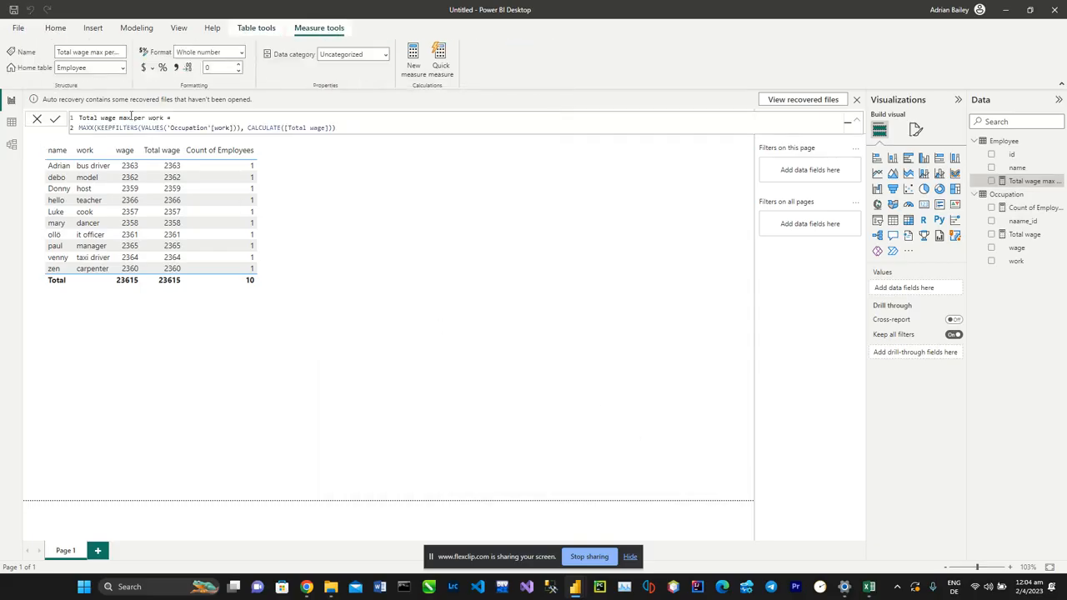
pyautogui.click(991, 181)
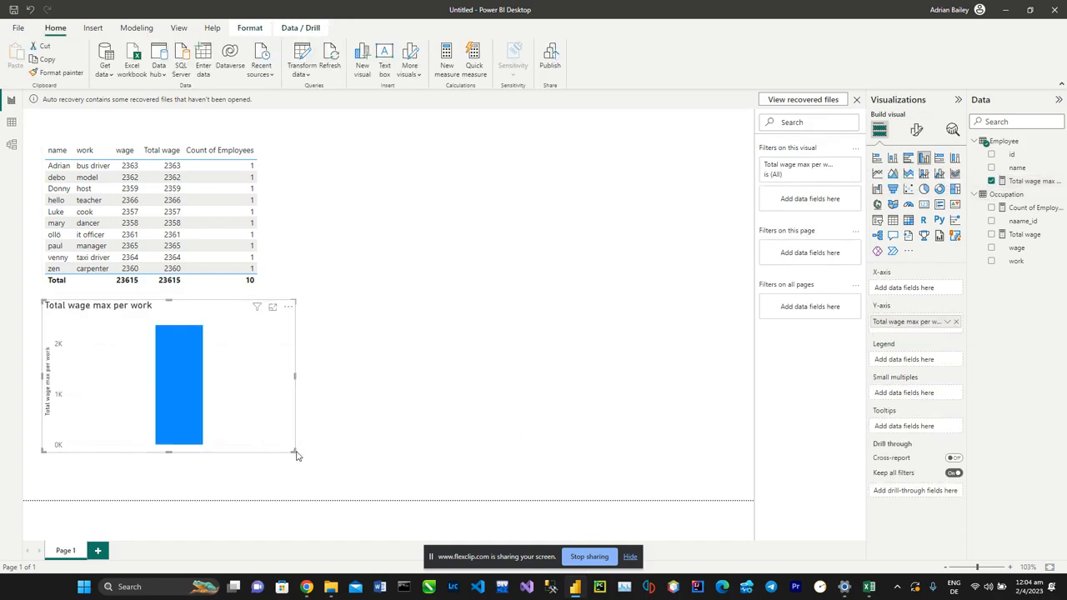
pyautogui.moveTo(295, 452); pyautogui.dragTo(375, 485)
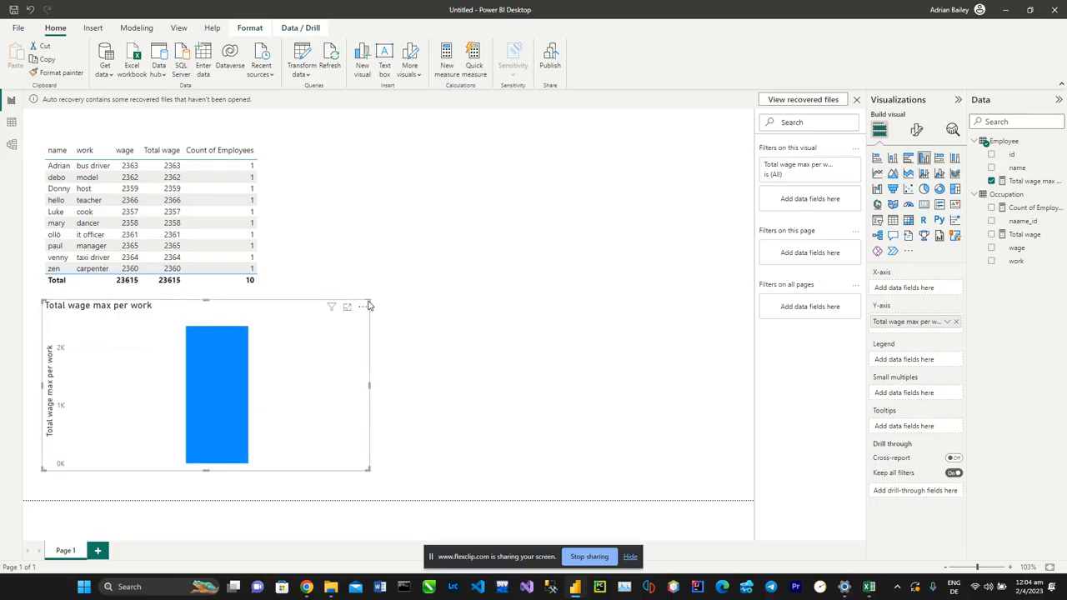
pyautogui.press('Delete')
# Add the Total wage max per work measure to the table visual and adjust the visual's width to fit all columns
pyautogui.click(254, 192)
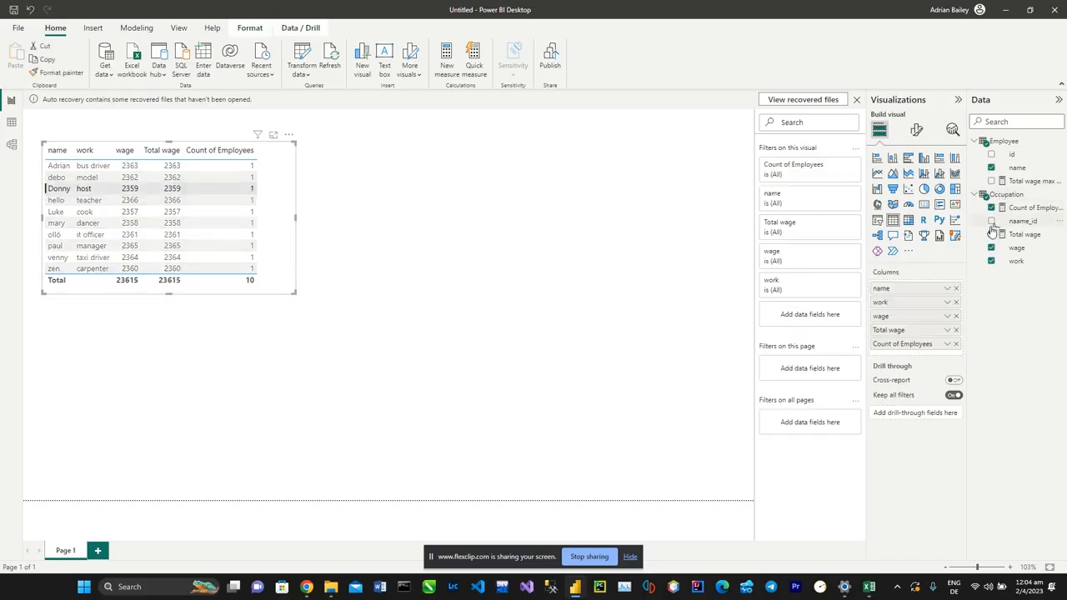
pyautogui.click(991, 181)
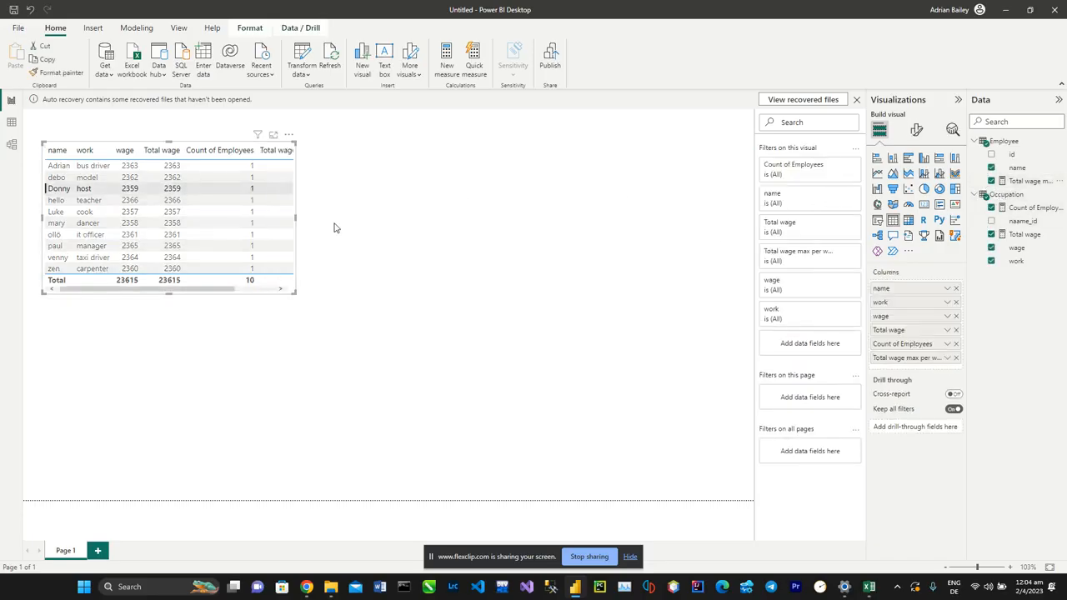
pyautogui.moveTo(296, 218); pyautogui.dragTo(387, 222)
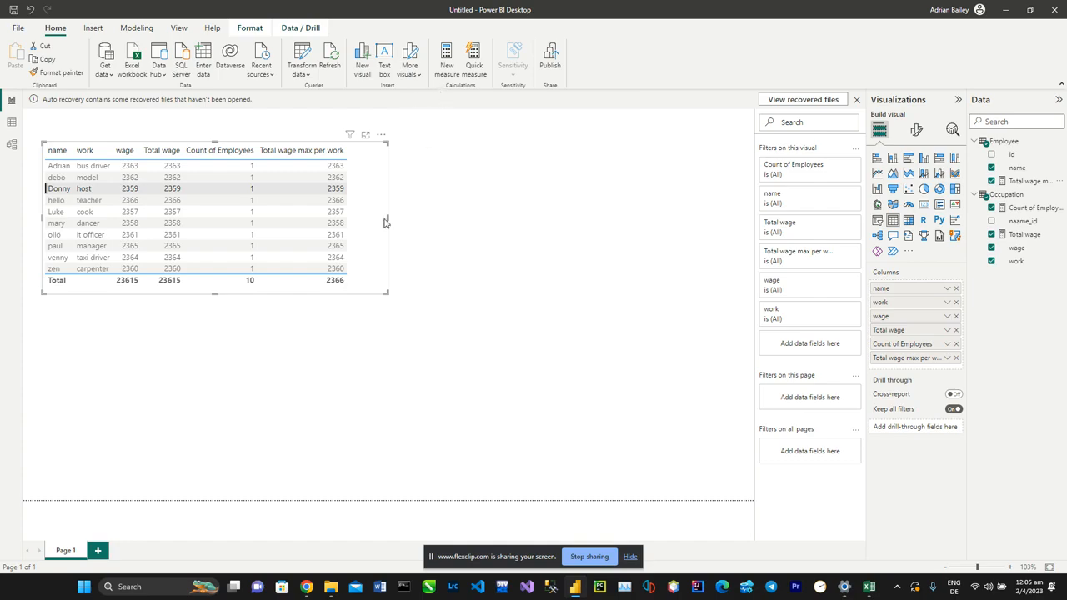
pyautogui.moveTo(386, 218); pyautogui.dragTo(364, 218)
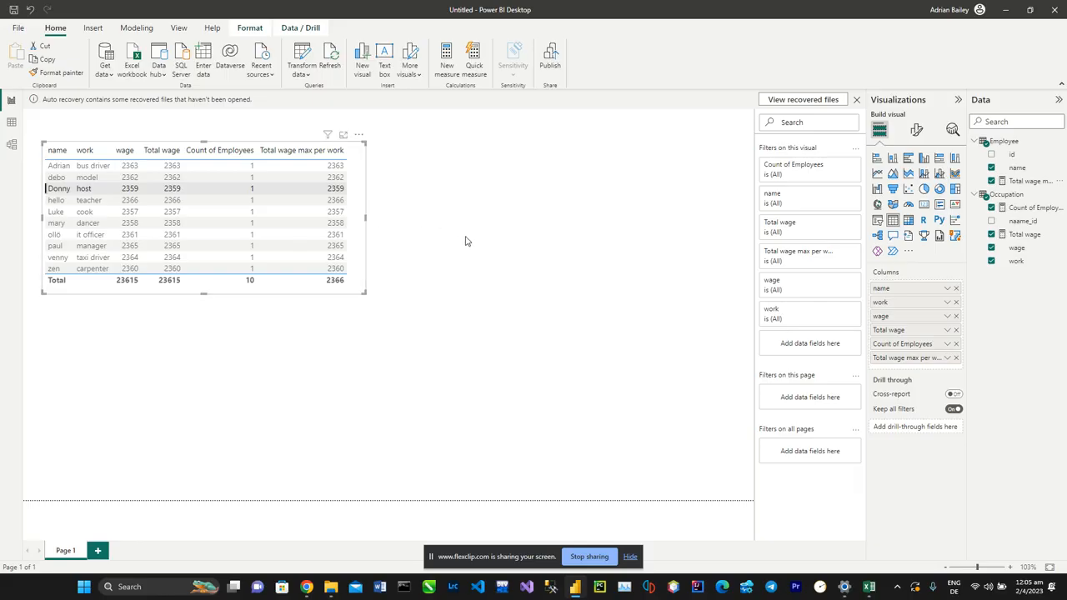